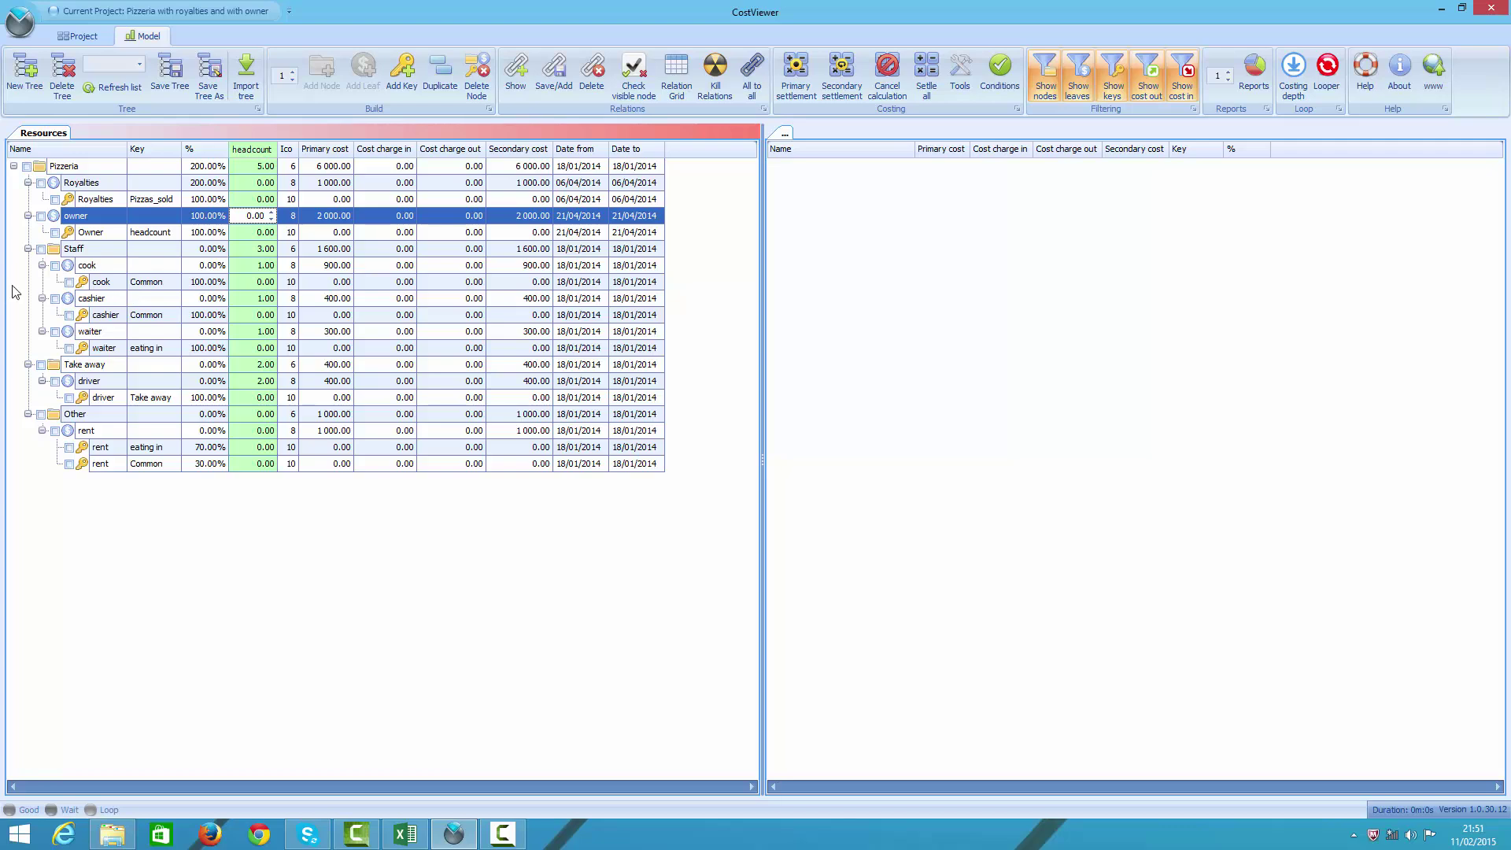
Step: Select the cook key row in the Resources grid of the Pizzeria cost tree
left_click(146, 284)
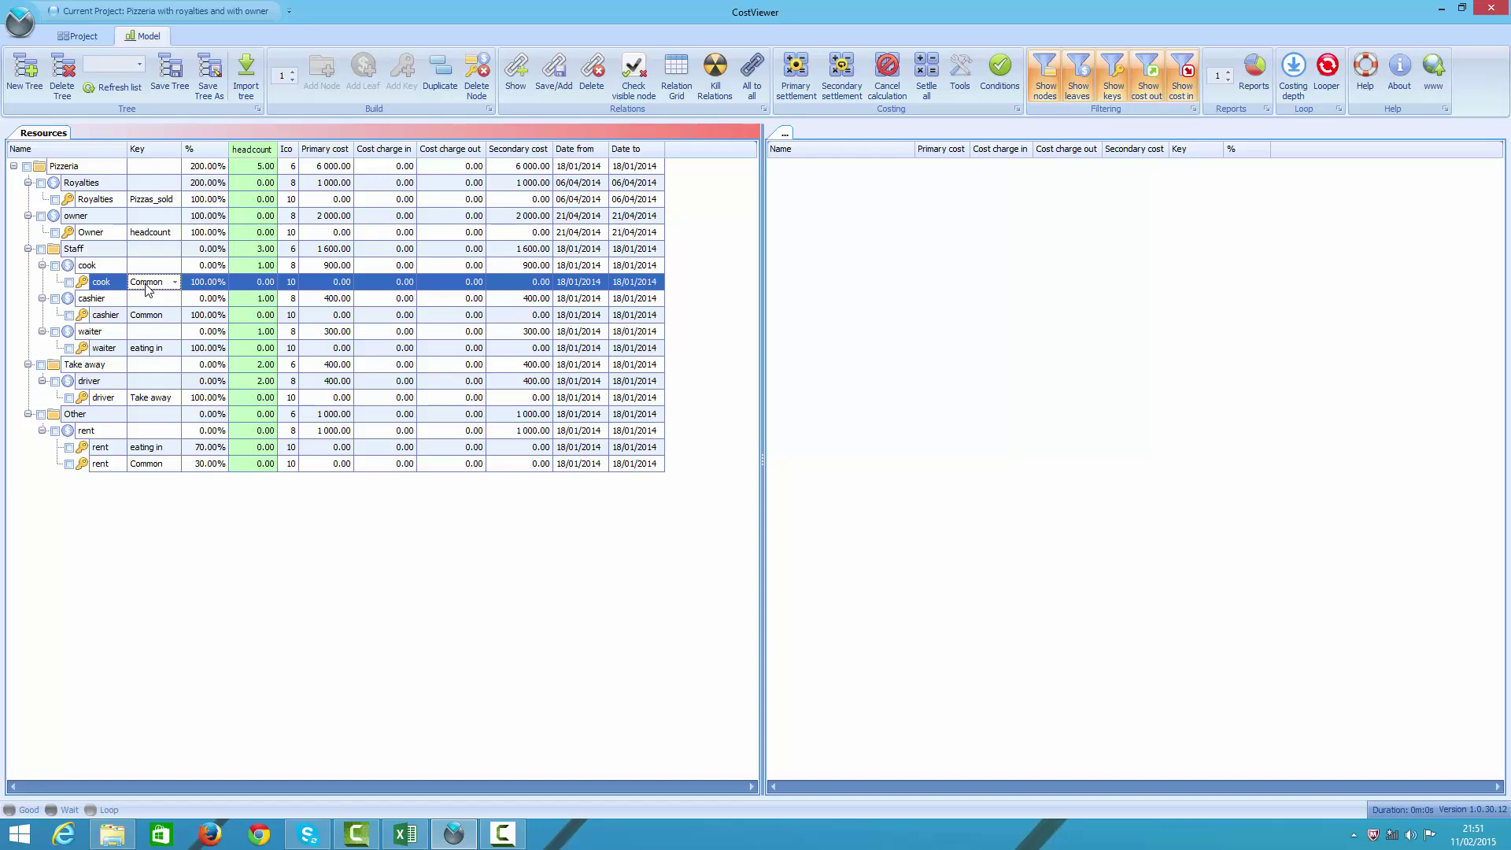
key("alt+Tab")
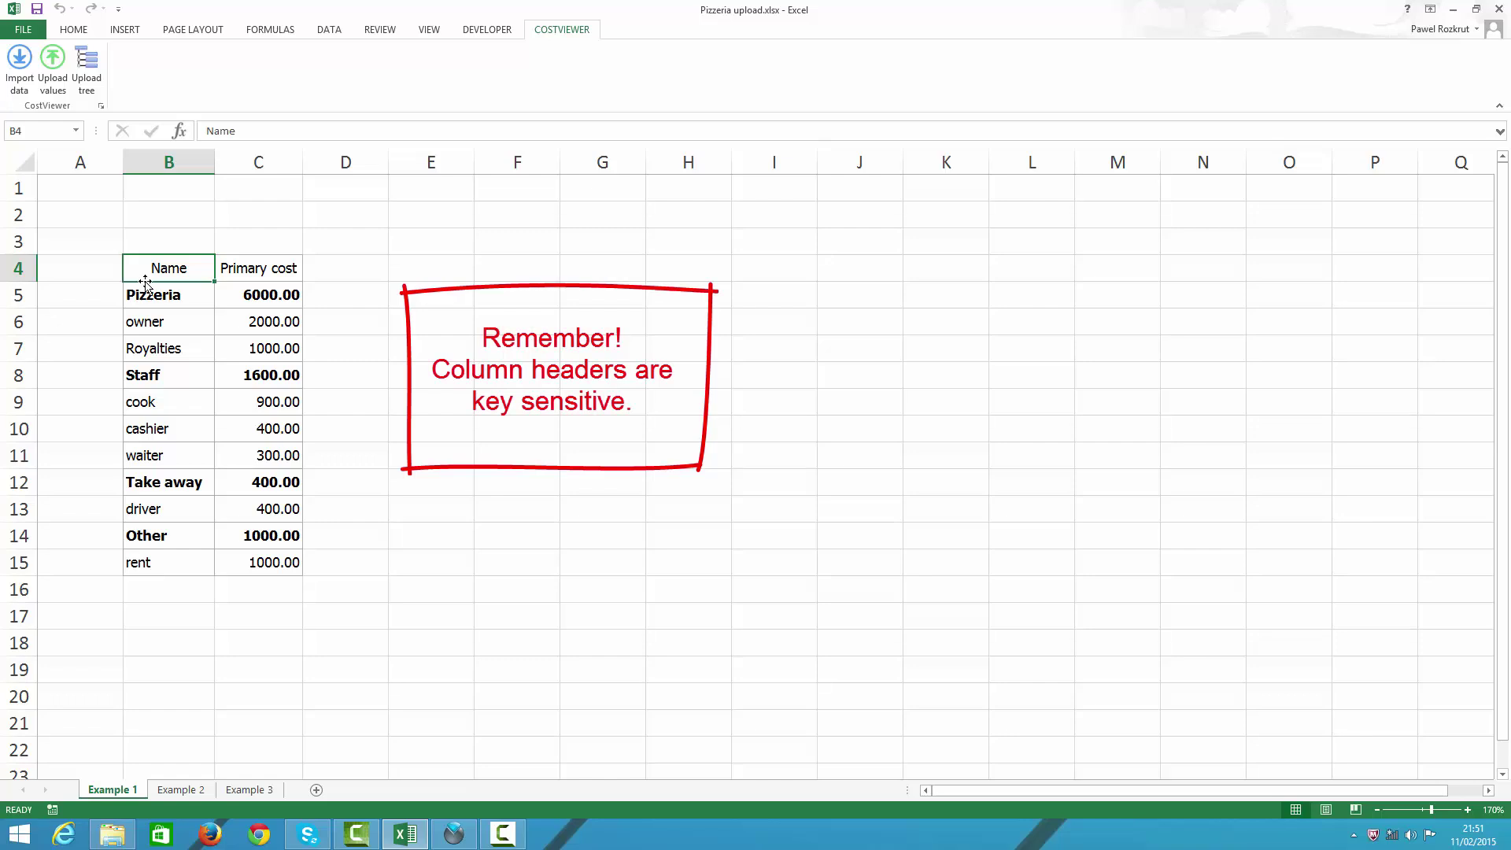
left_click(149, 304)
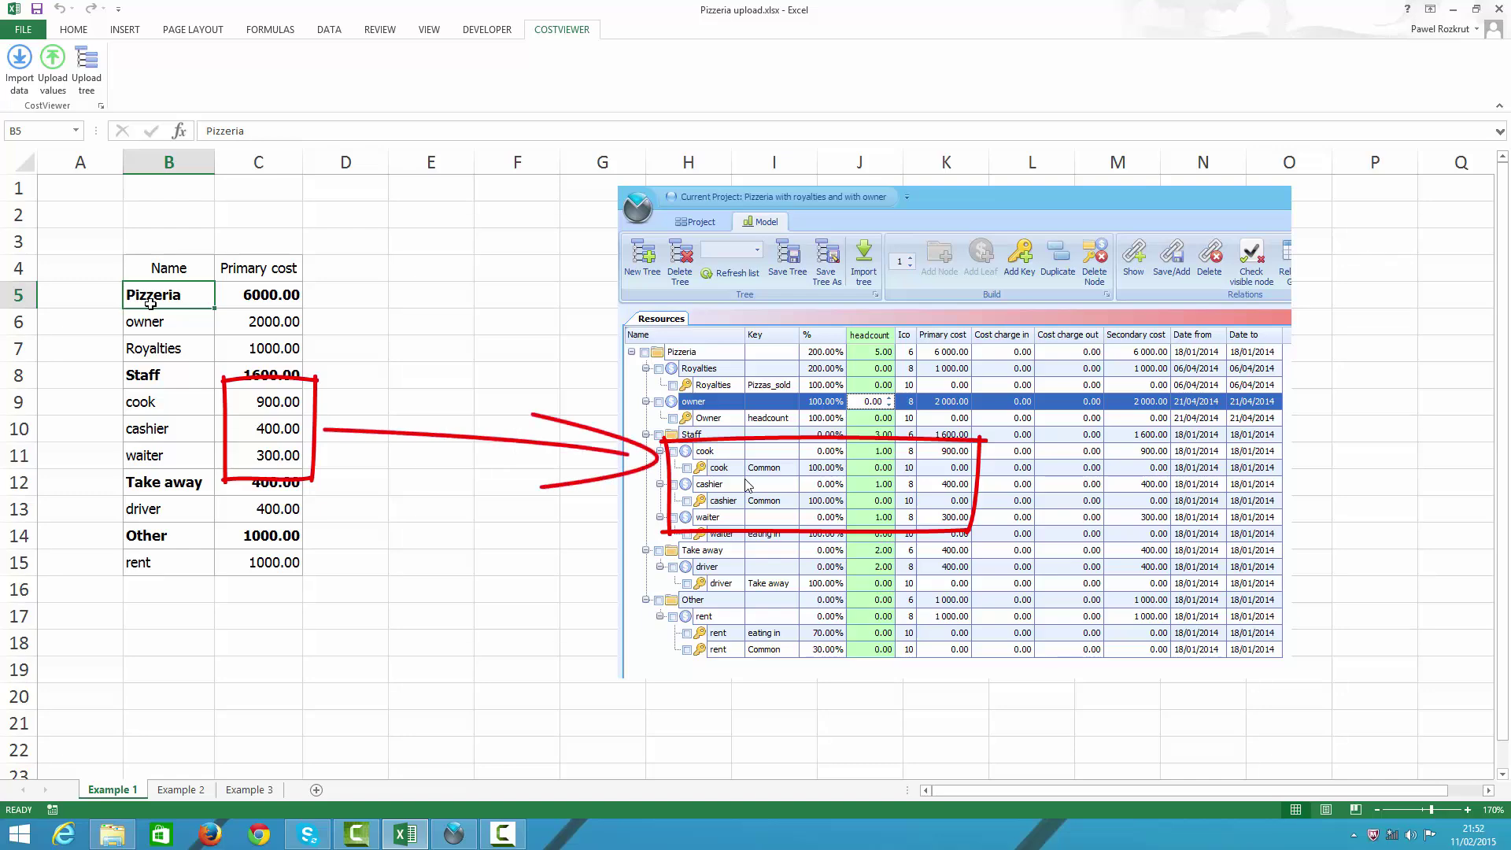
key("ctrl+grave")
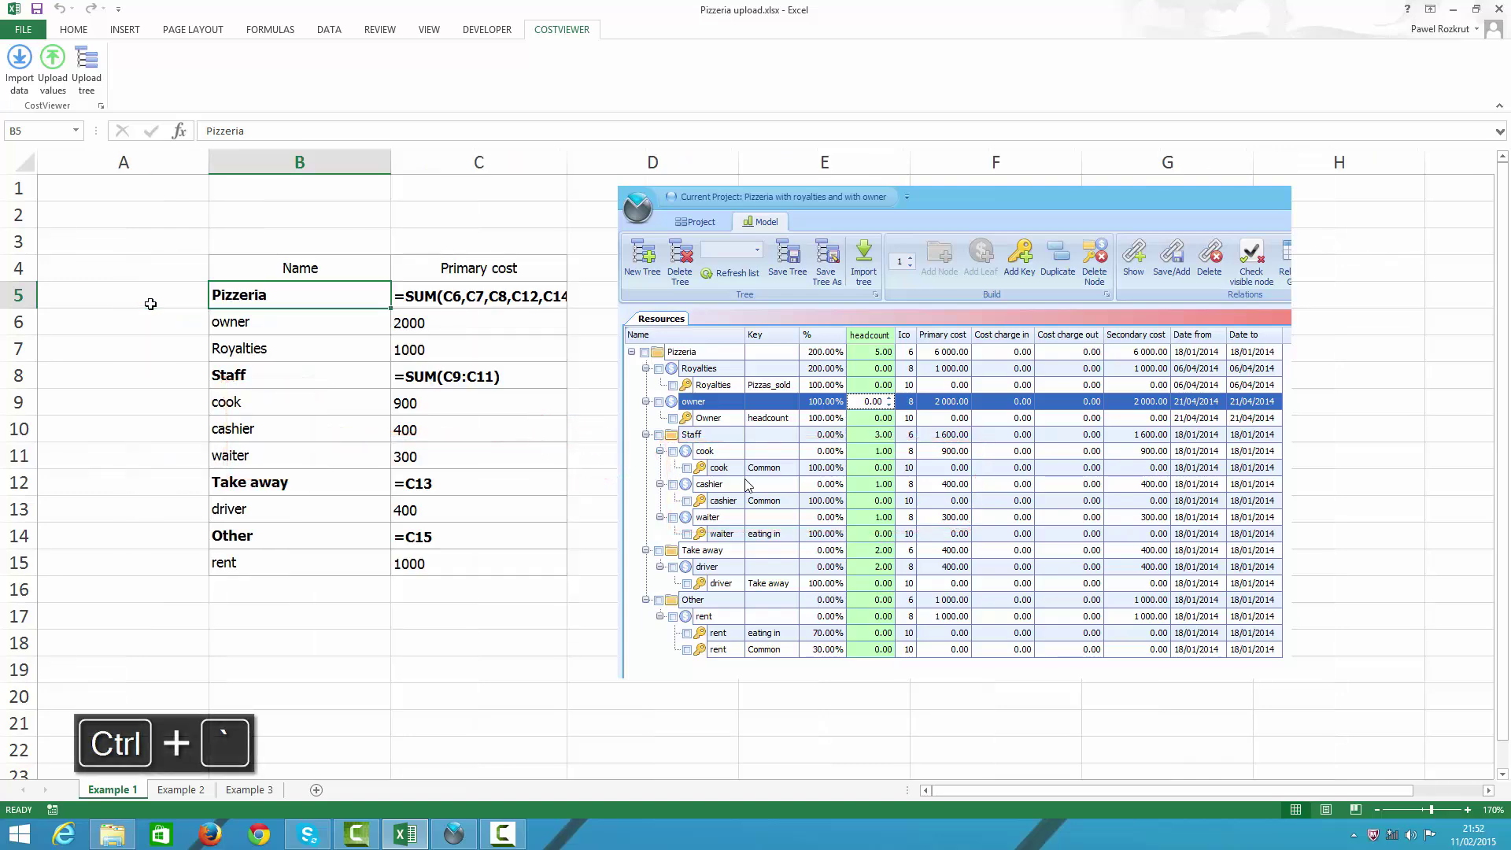
key("ctrl+grave")
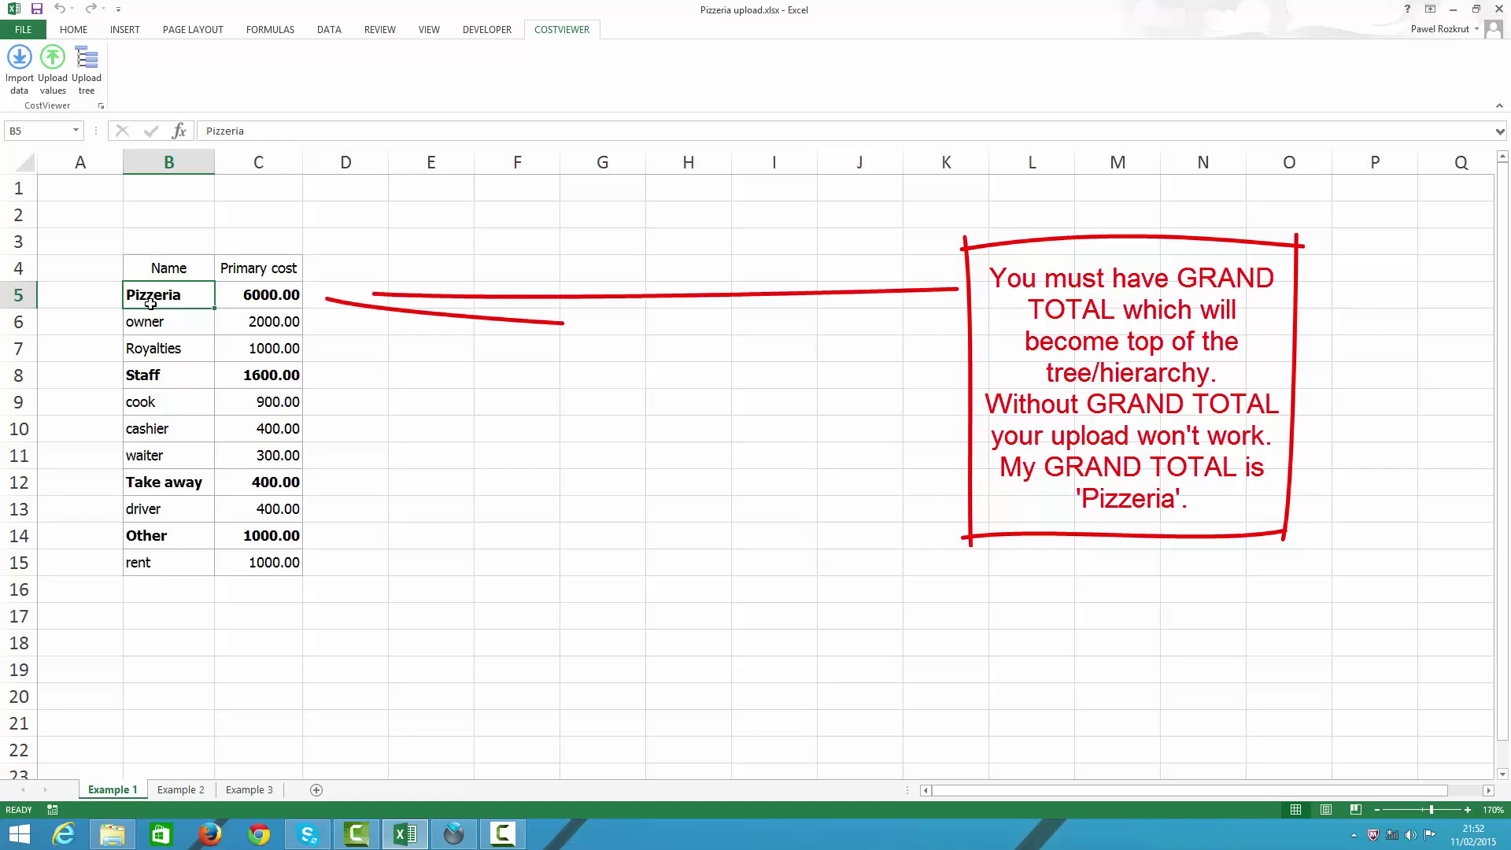
Step: Upload the B4:C15 cost table via CostViewer.accdb as tree 'example 1' in the Pizzeria with royalties and with owner model
key("ctrl+a")
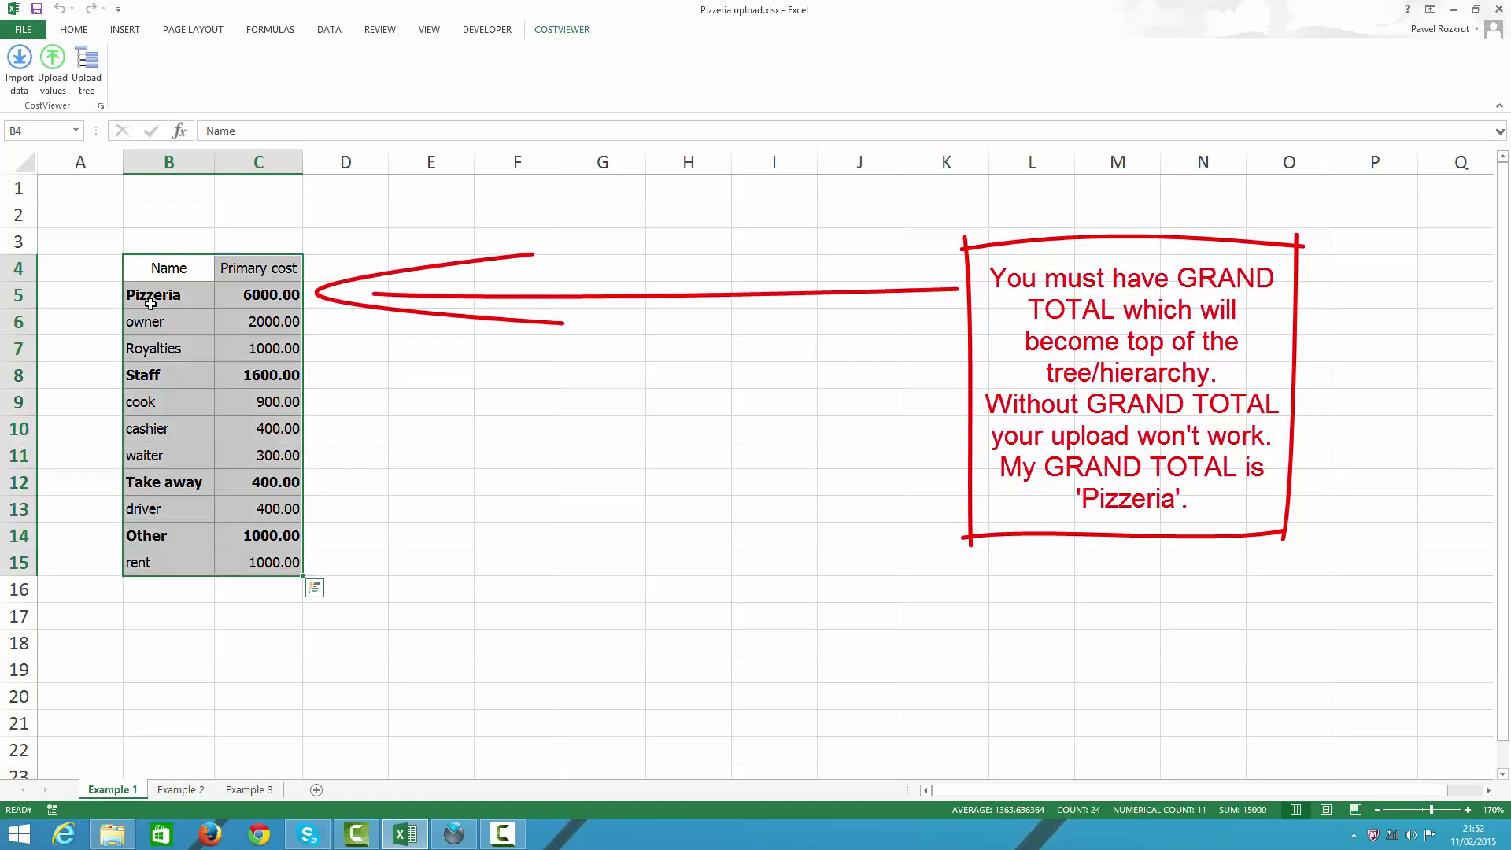
left_click(87, 67)
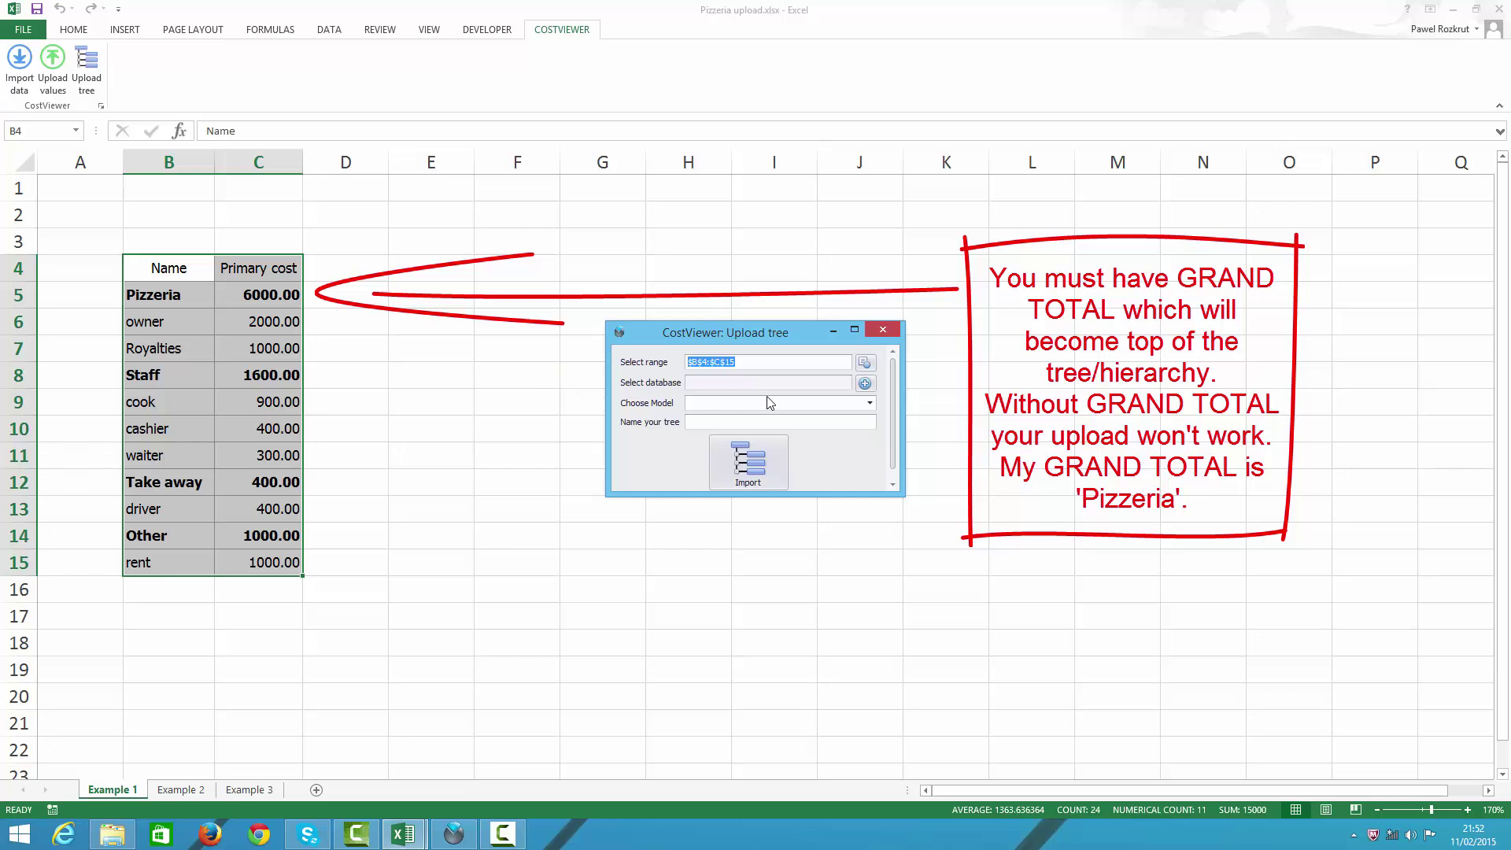
left_click(864, 384)
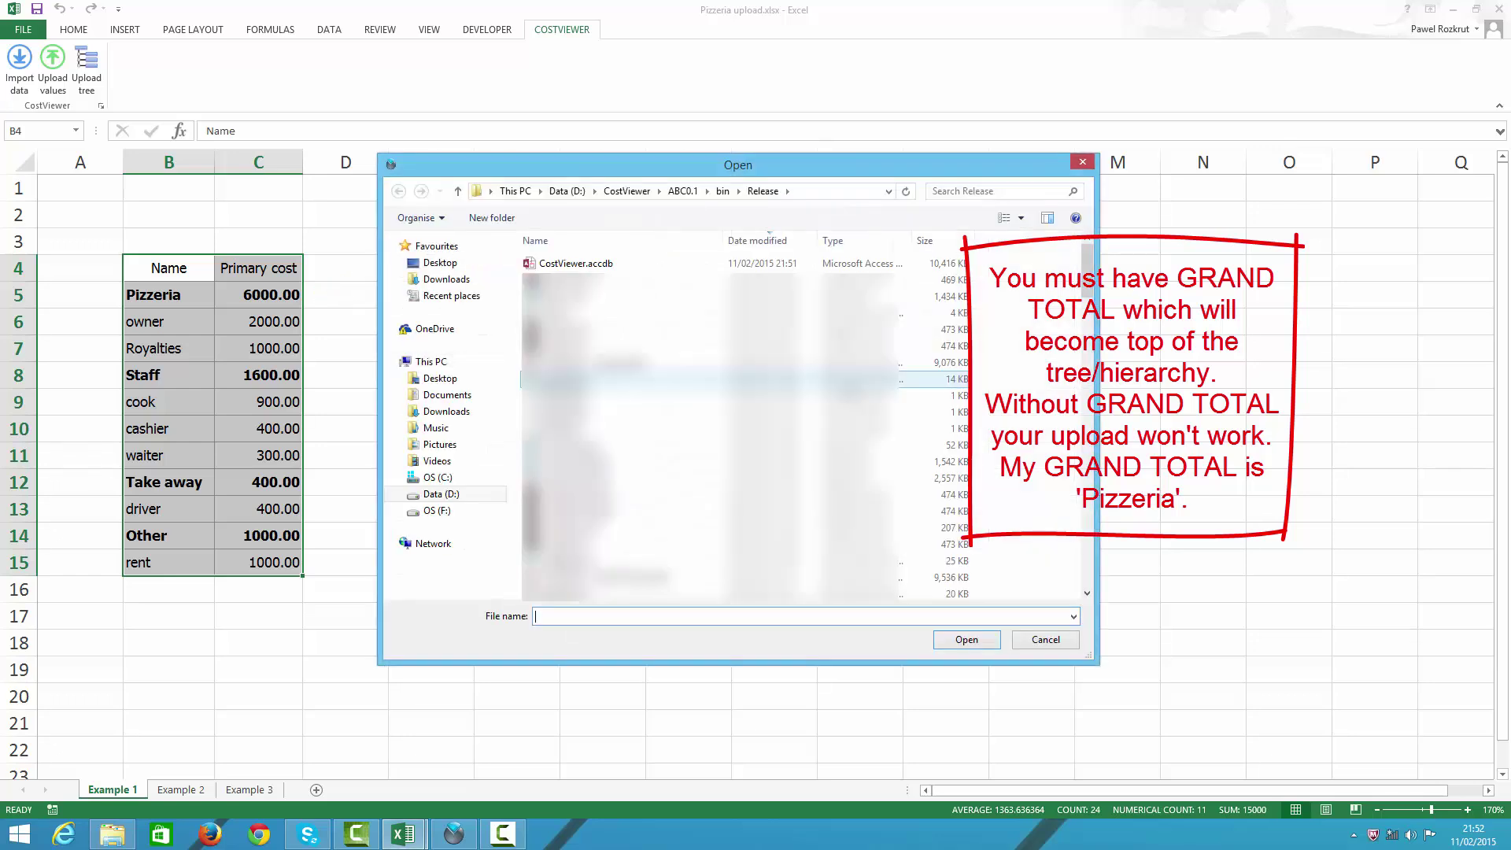
double_click(575, 264)
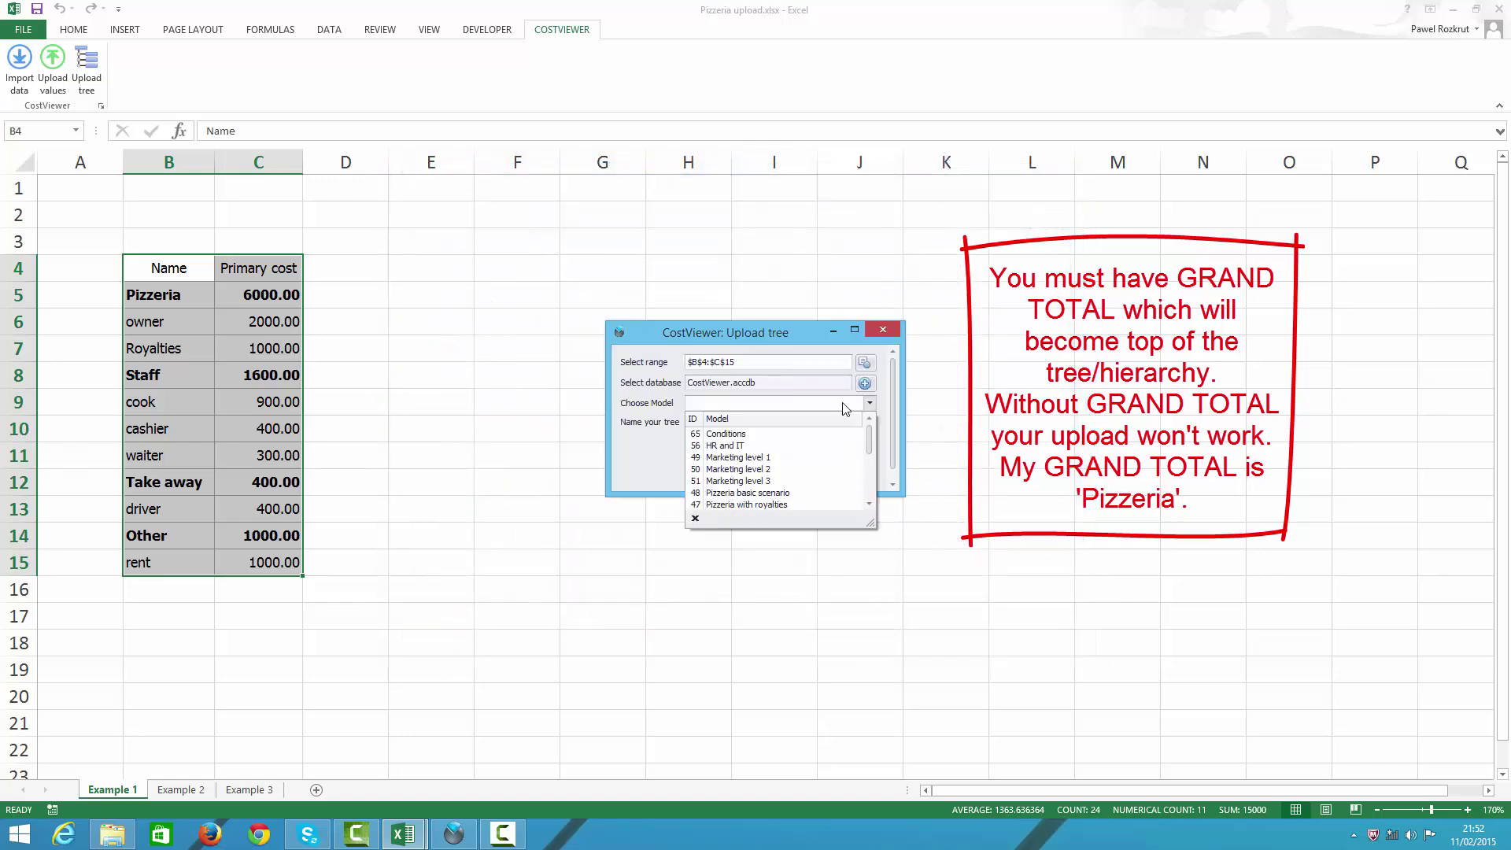
left_click(844, 406)
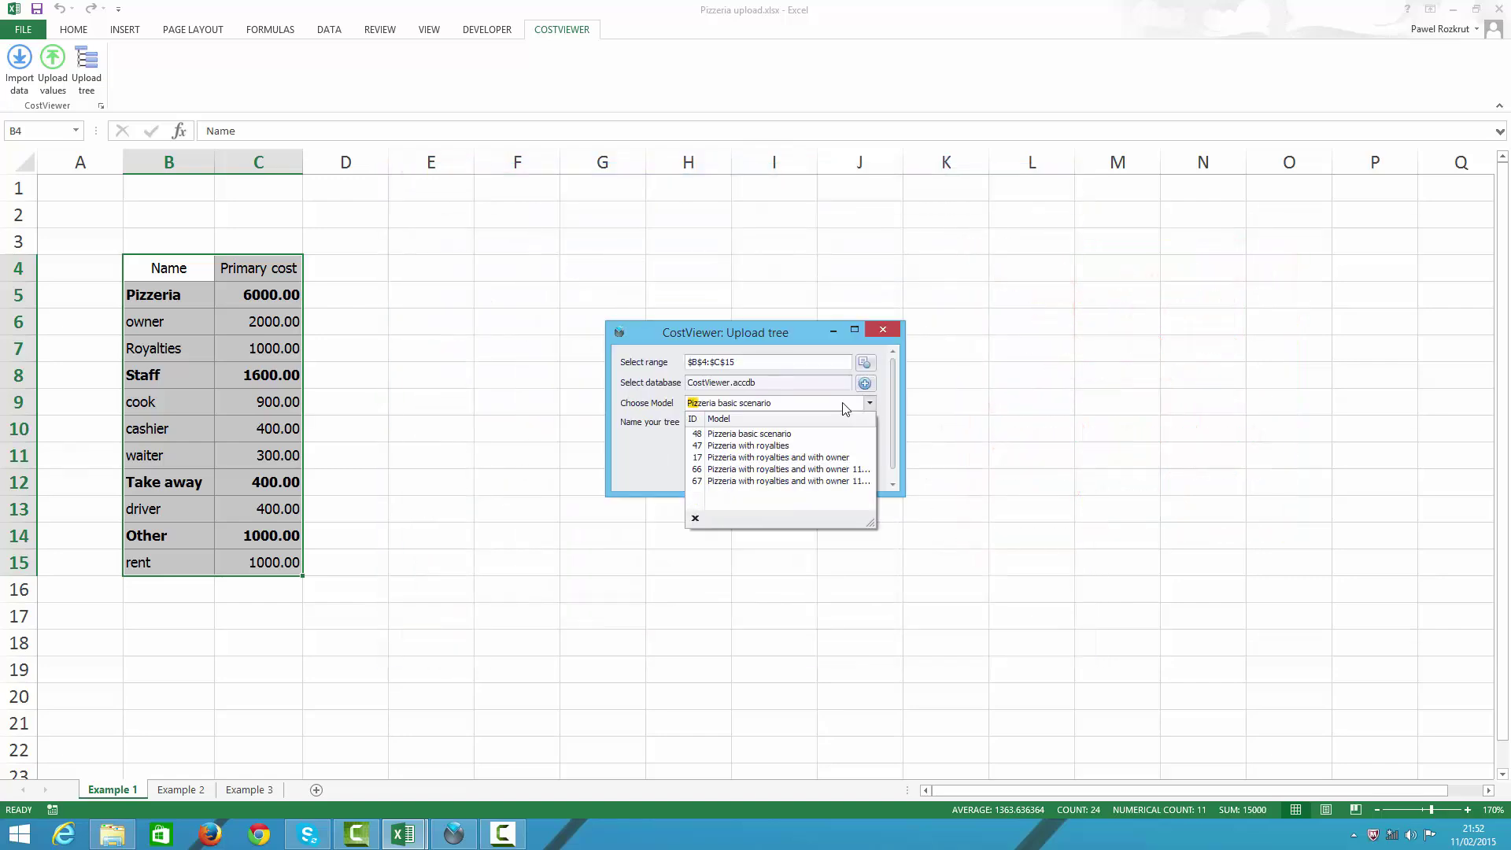
left_click(800, 459)
left_click(761, 423)
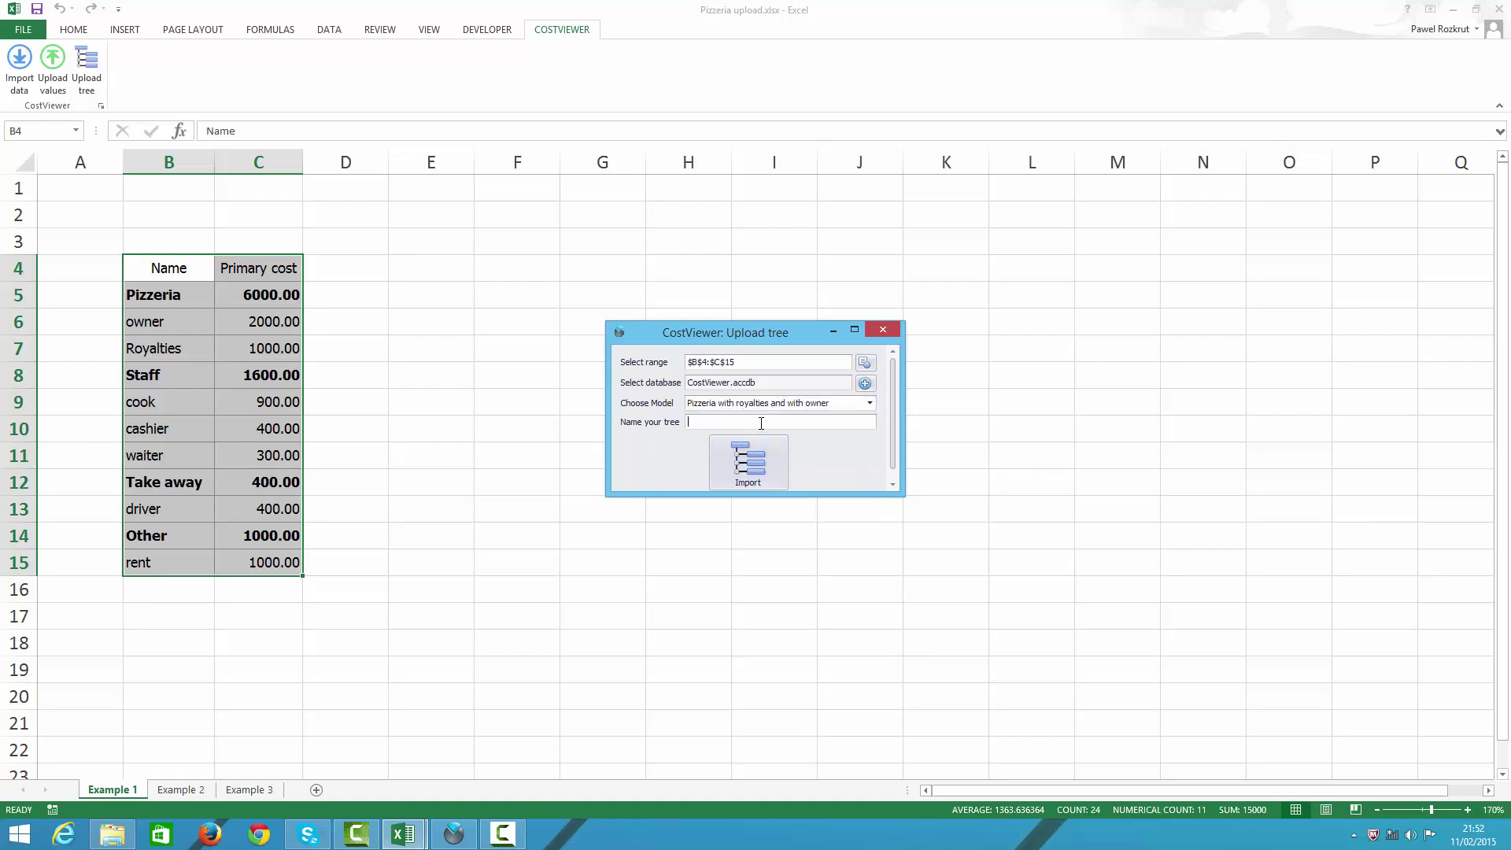
type("example 1")
left_click(754, 475)
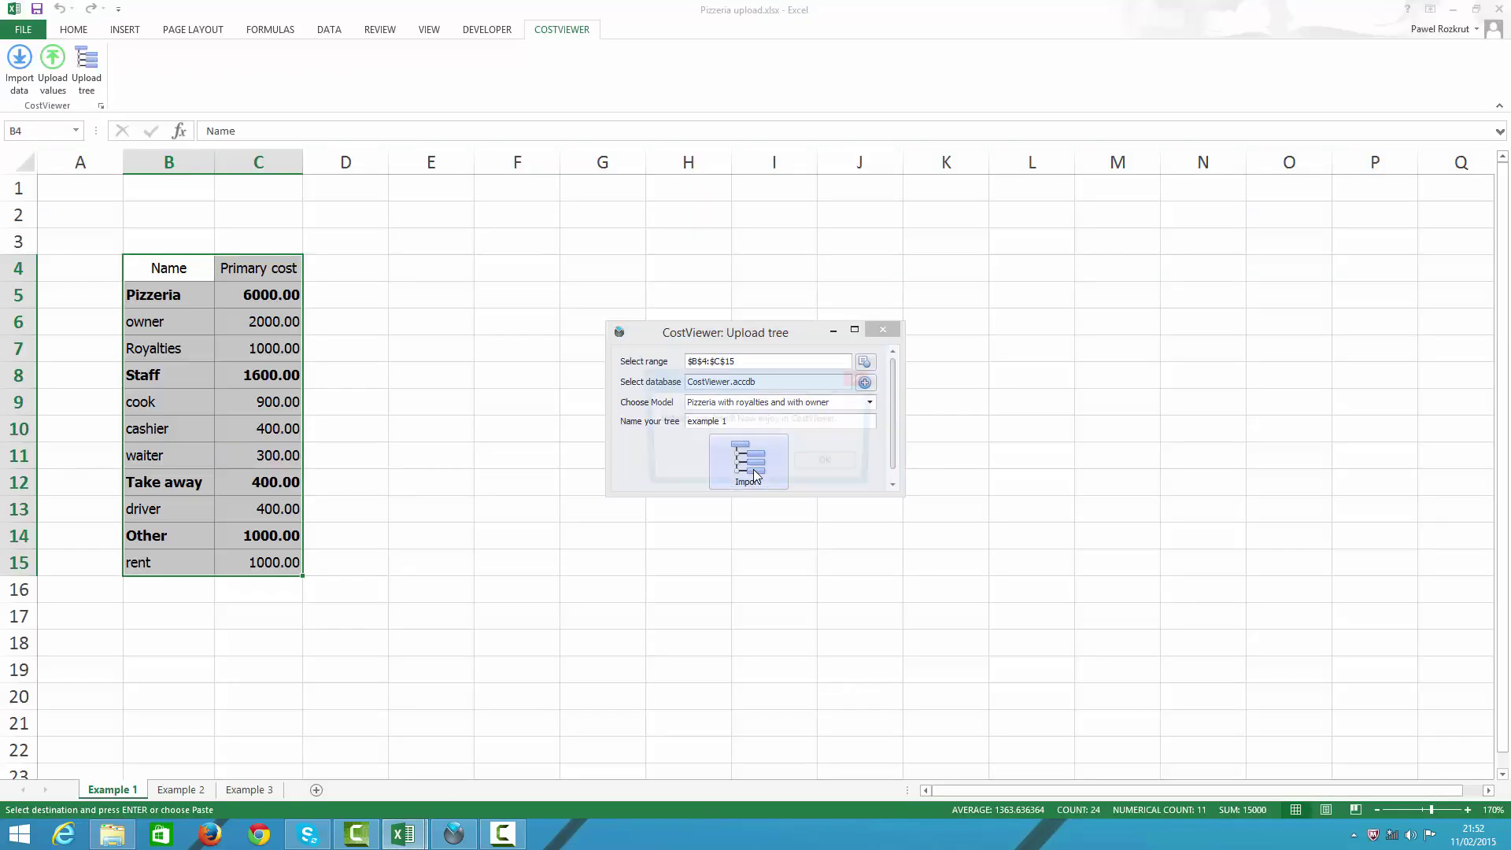
left_click(823, 468)
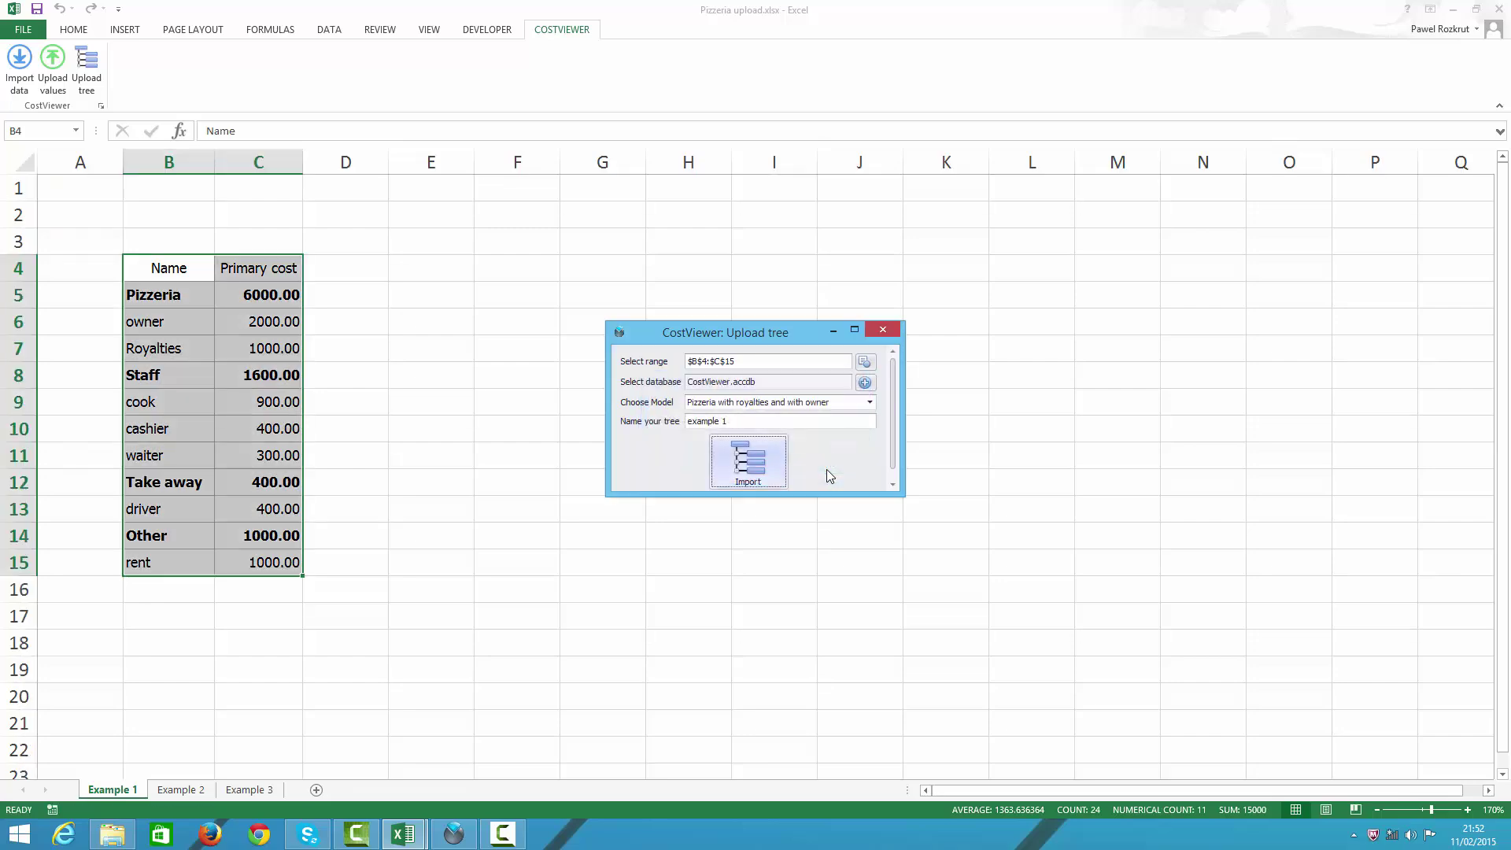
left_click(883, 332)
key("alt+Tab")
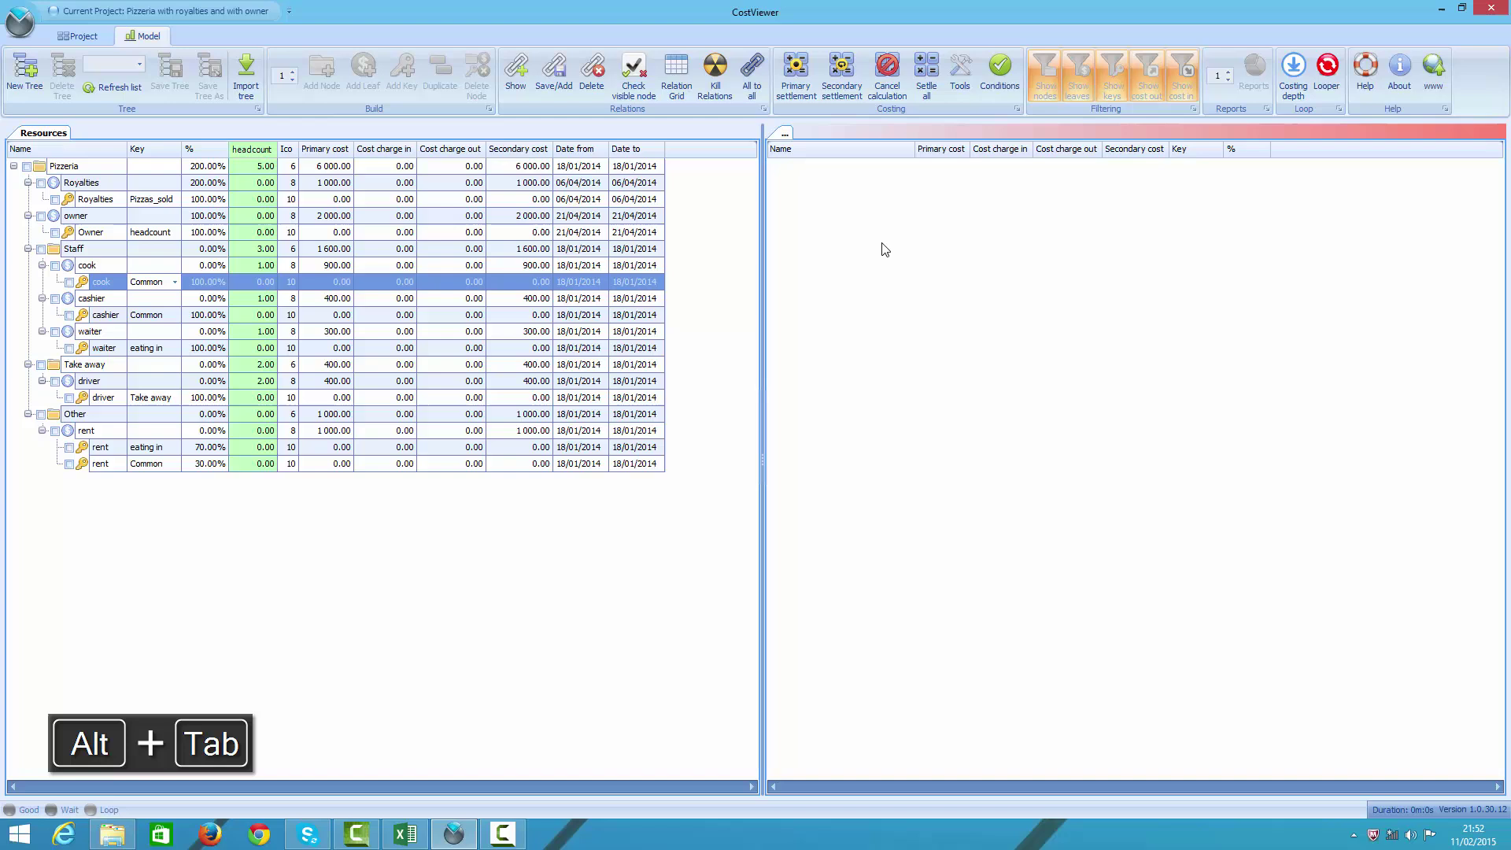
Step: Load the example 1 tree fully expanded in the right panel and remove its N1 column
left_click(883, 247)
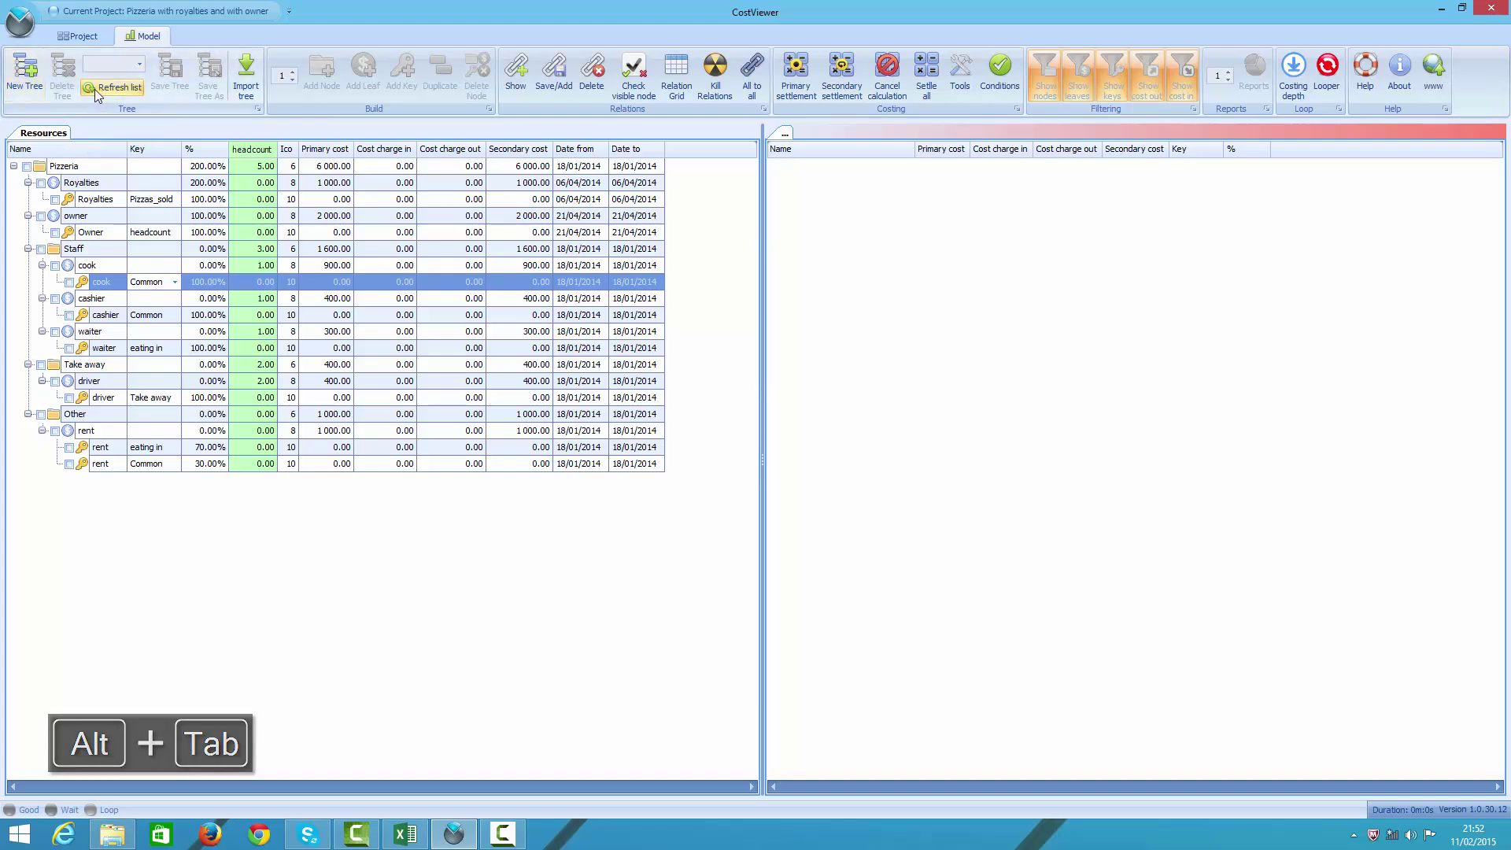
left_click(140, 64)
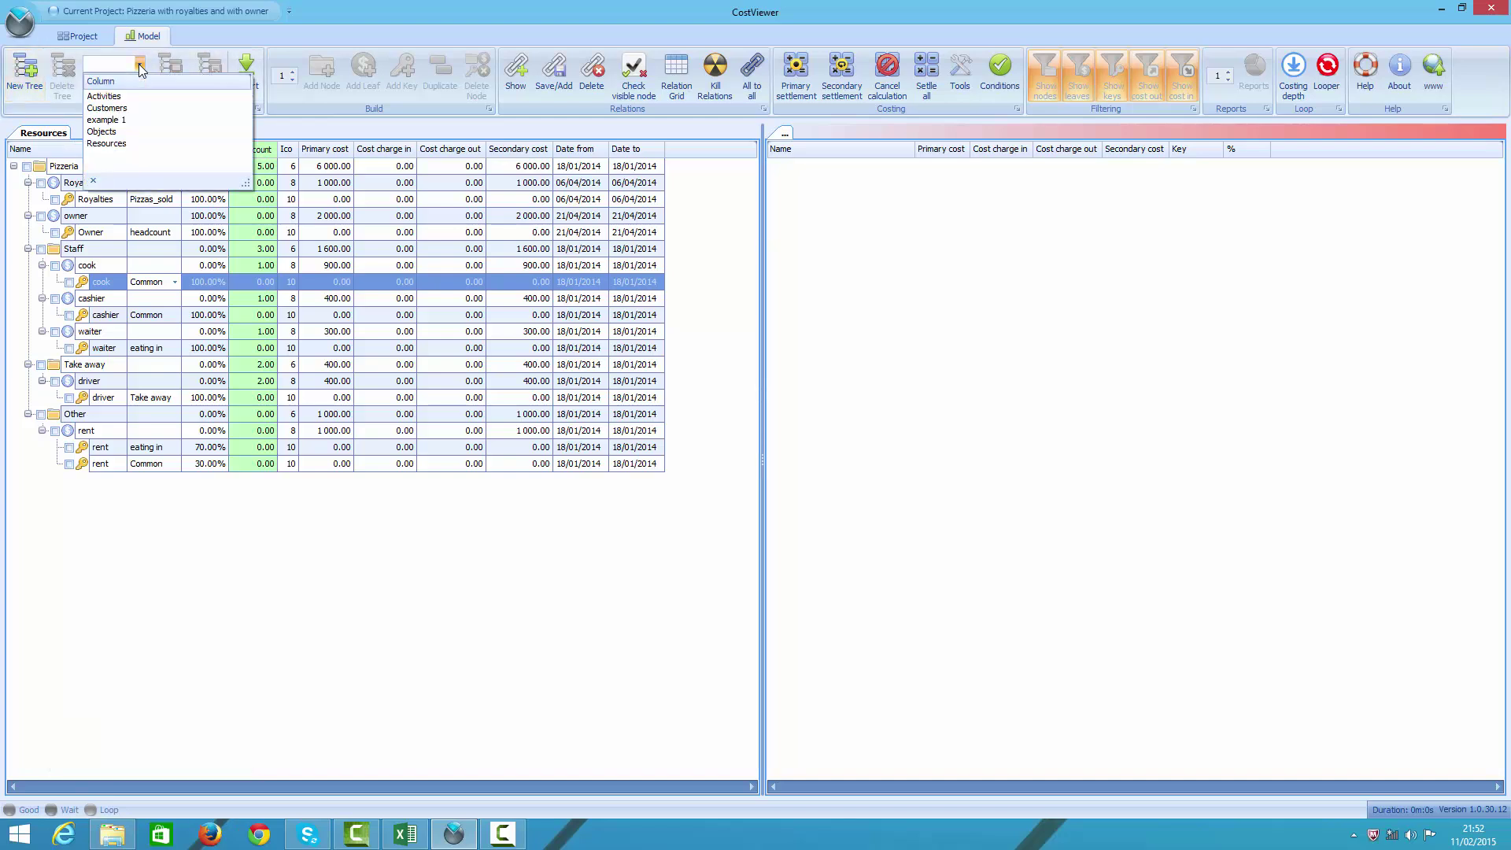
left_click(124, 121)
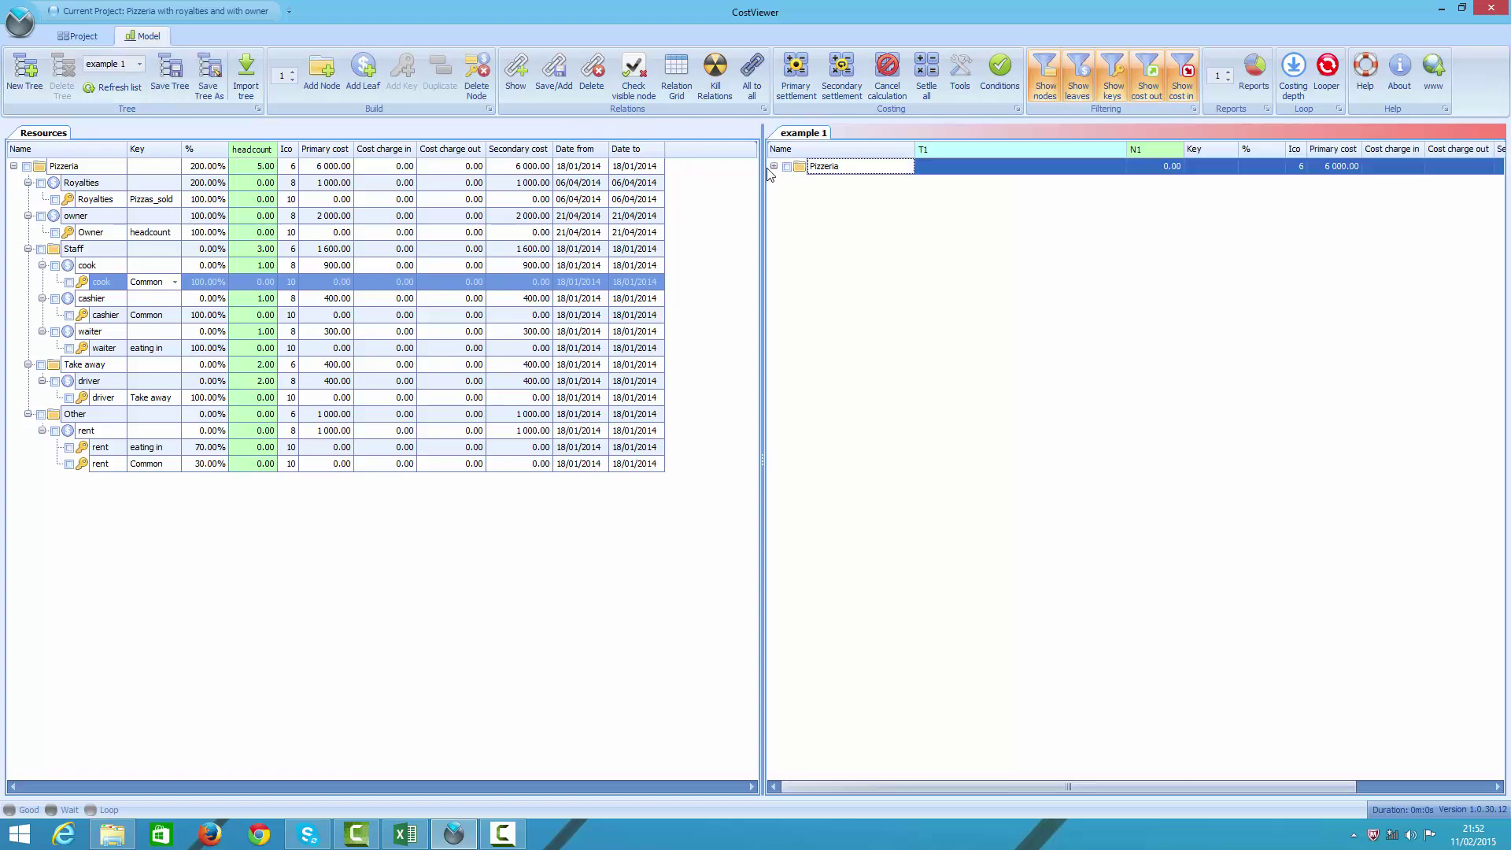
key("ctrl+shift+Right")
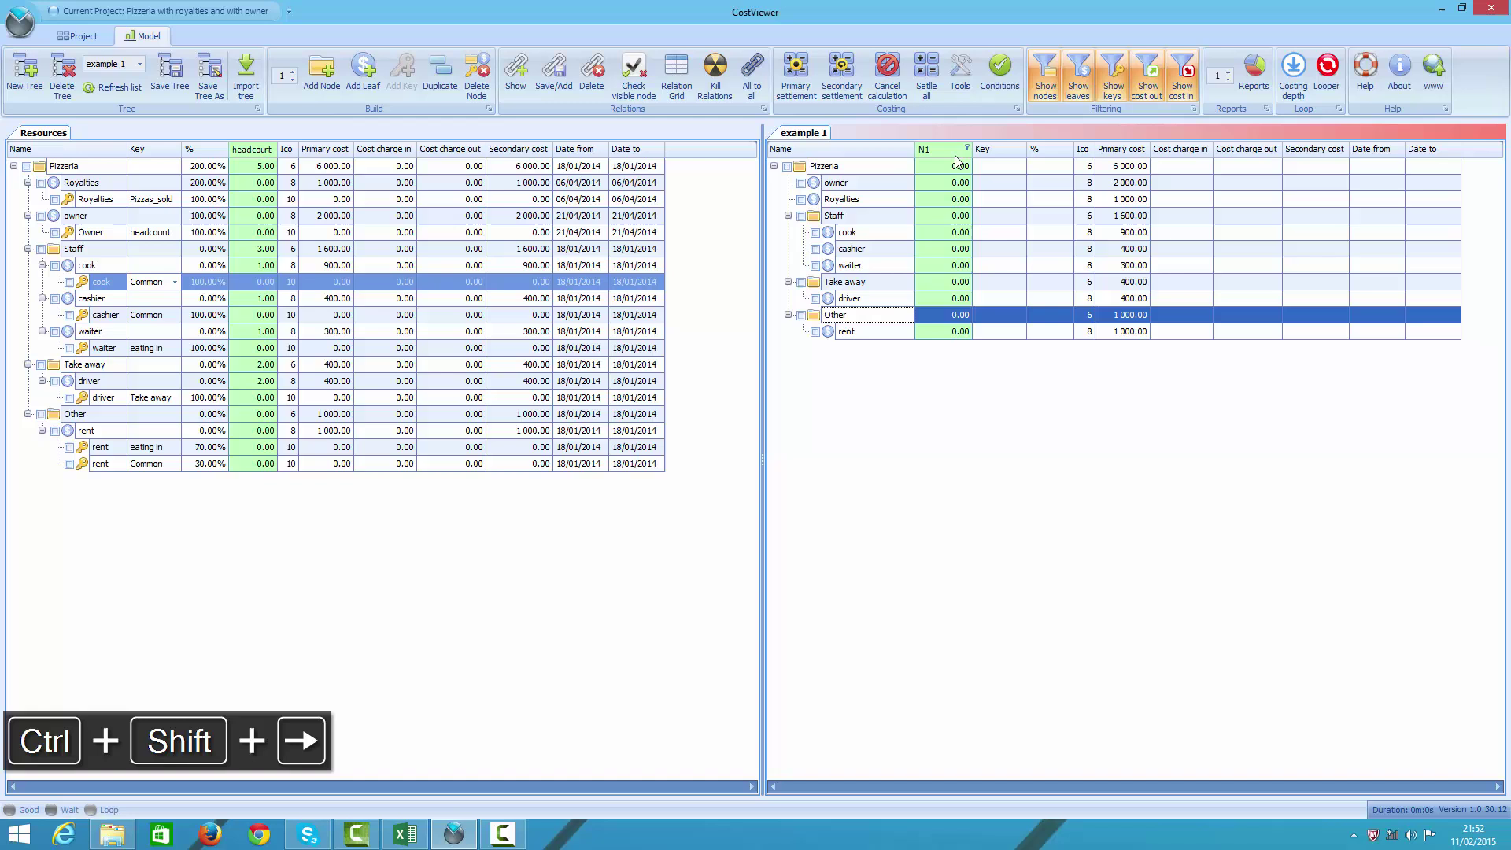
left_click_drag(944, 149, 951, 293)
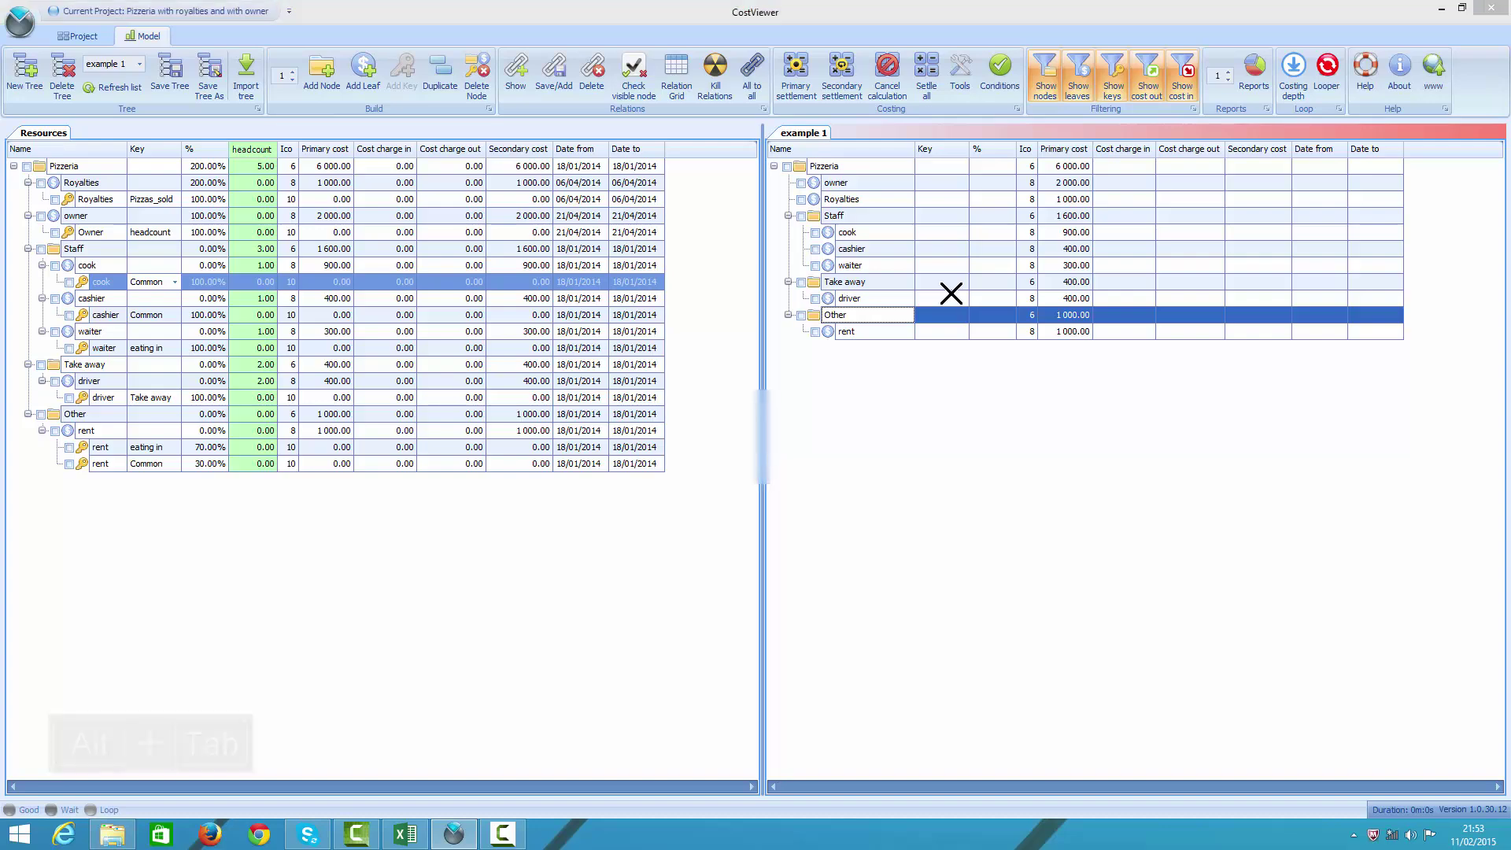
key("alt+Tab")
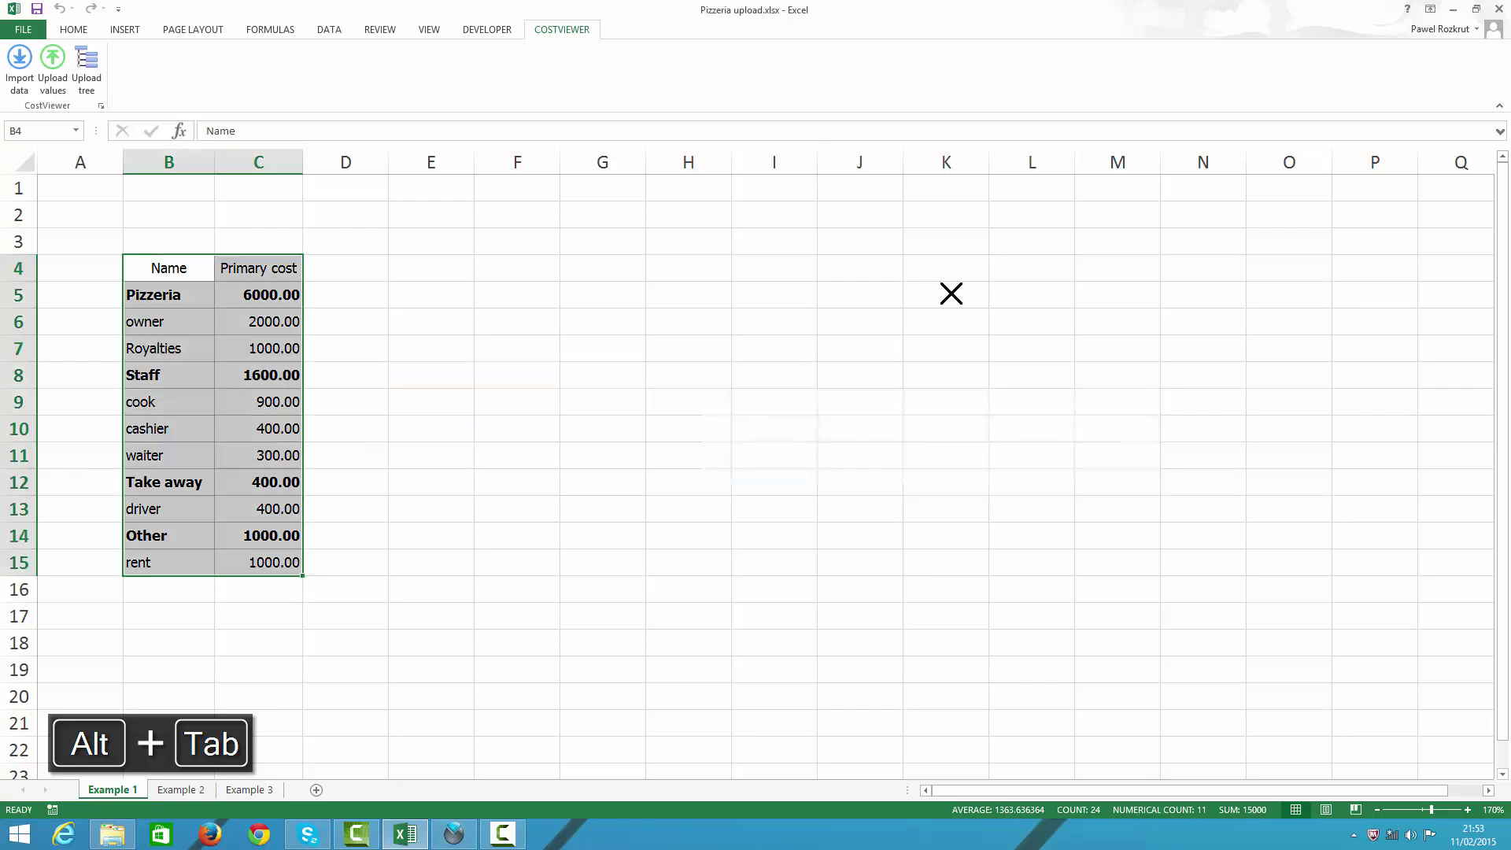
Step: Open the Example 2 sheet and select the numheadcount column from C4 down to row 15
left_click(163, 792)
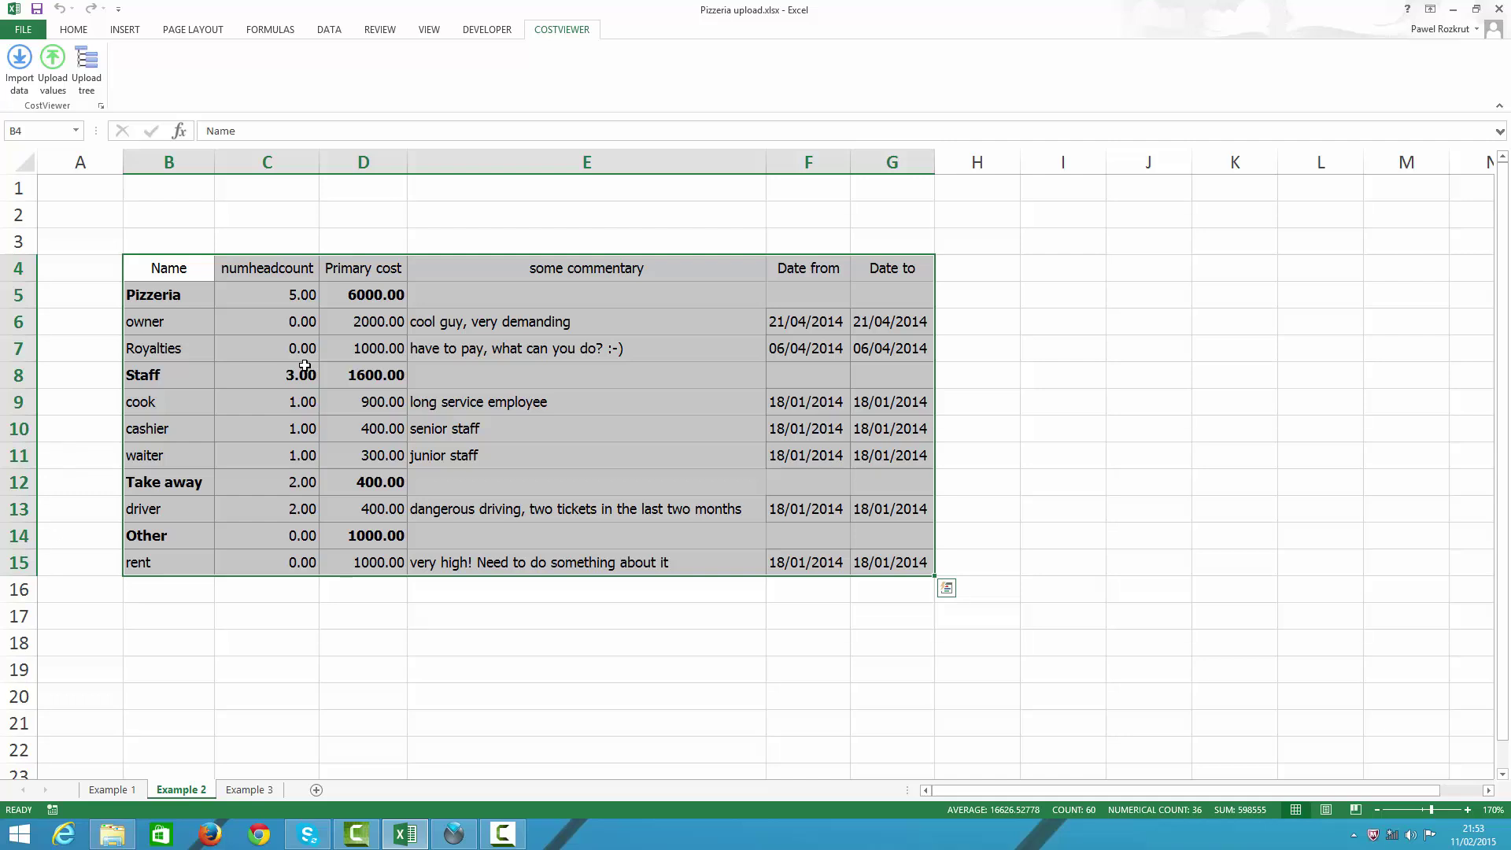
left_click(272, 273)
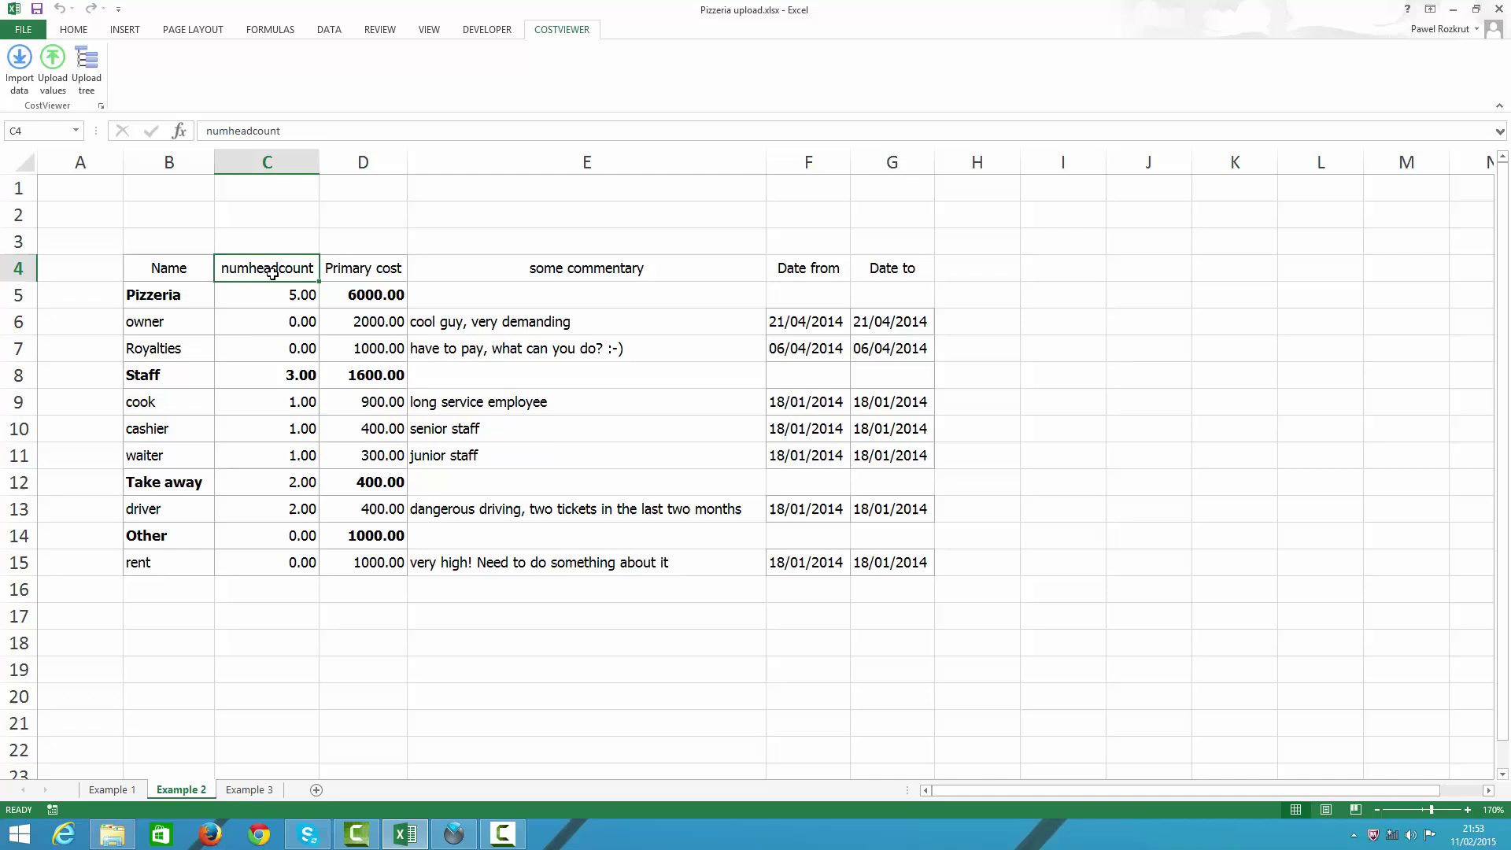
key("ctrl+shift+Down")
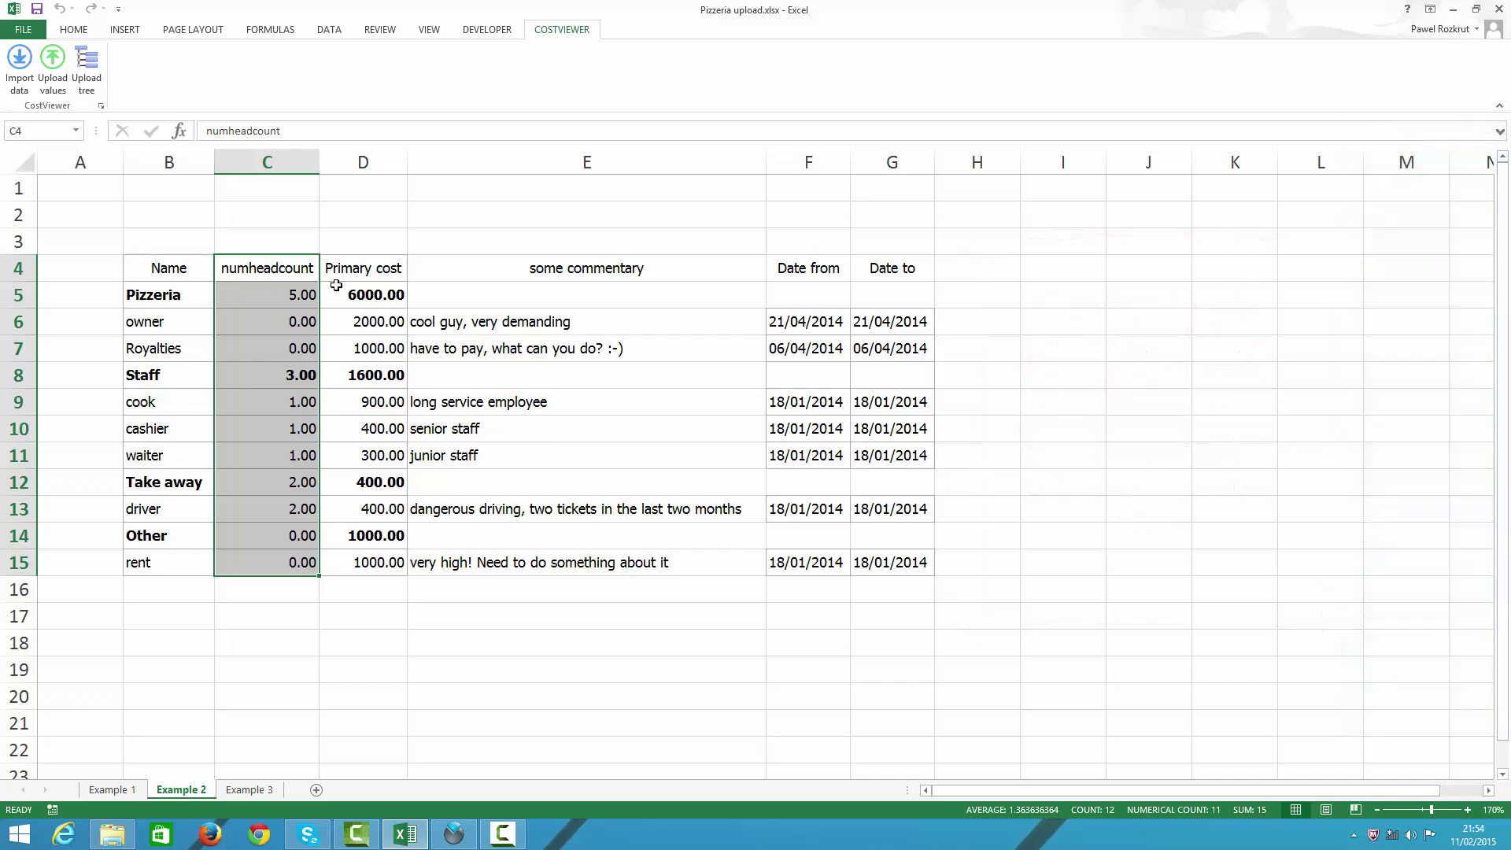
Step: Select the B4:G15 table and target CostViewer.accdb's Pizzeria with royalties and with owner model for upload
left_click(375, 300)
key("ctrl+shift+8")
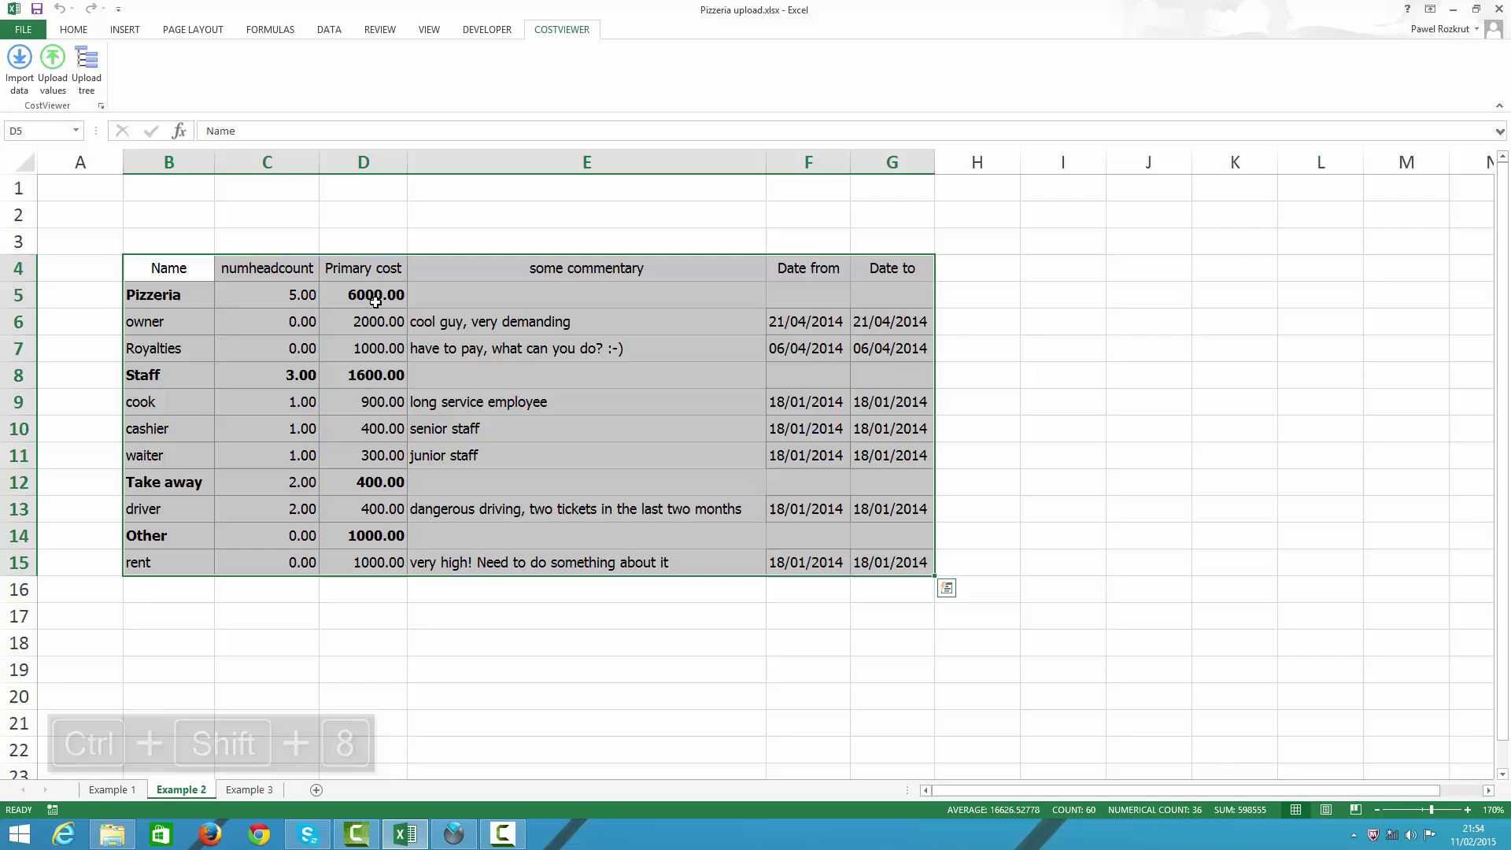
left_click(85, 75)
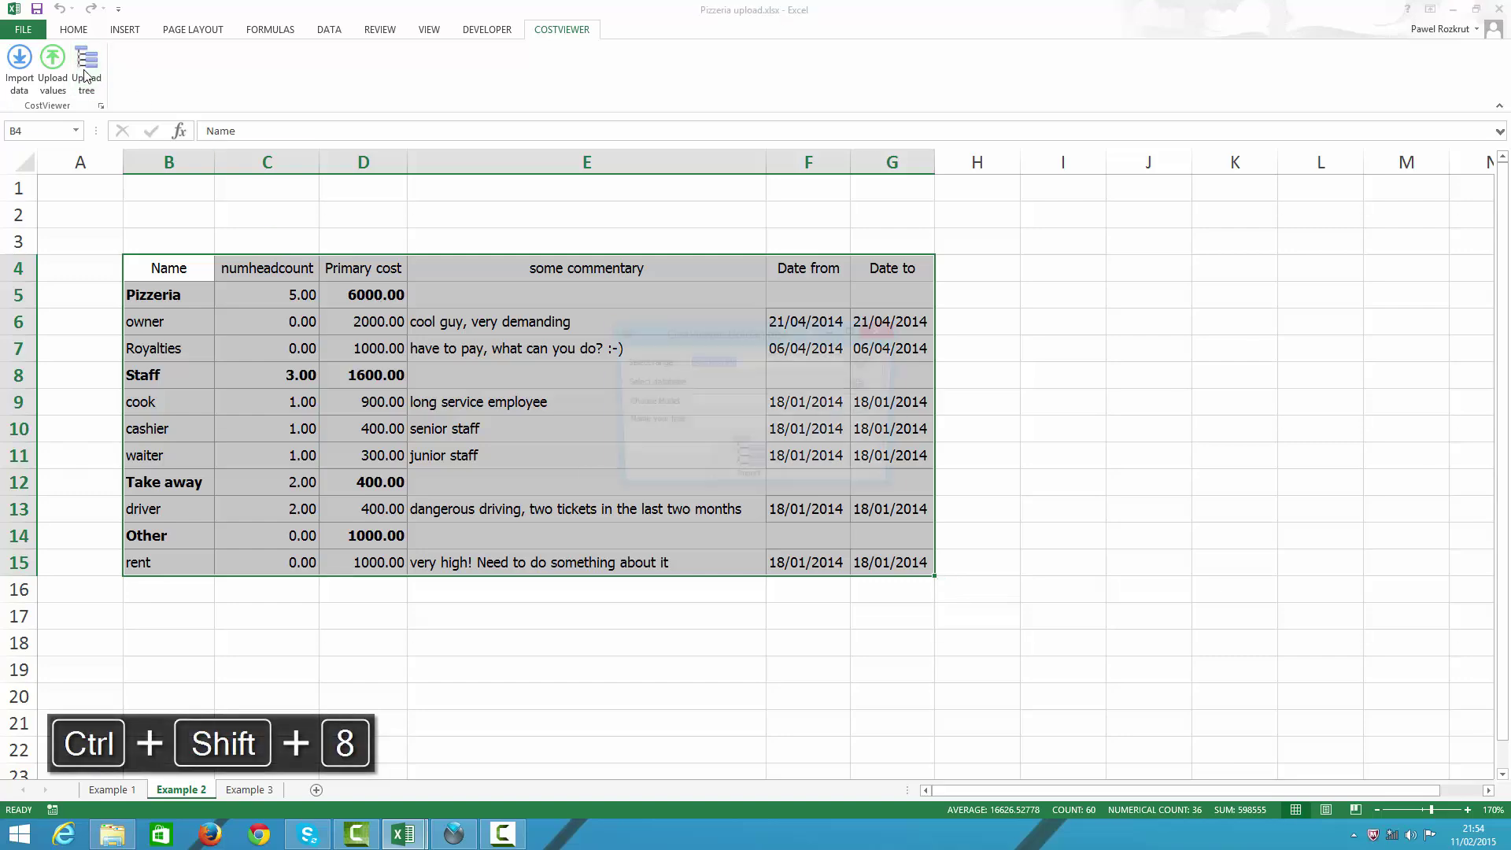
left_click(864, 384)
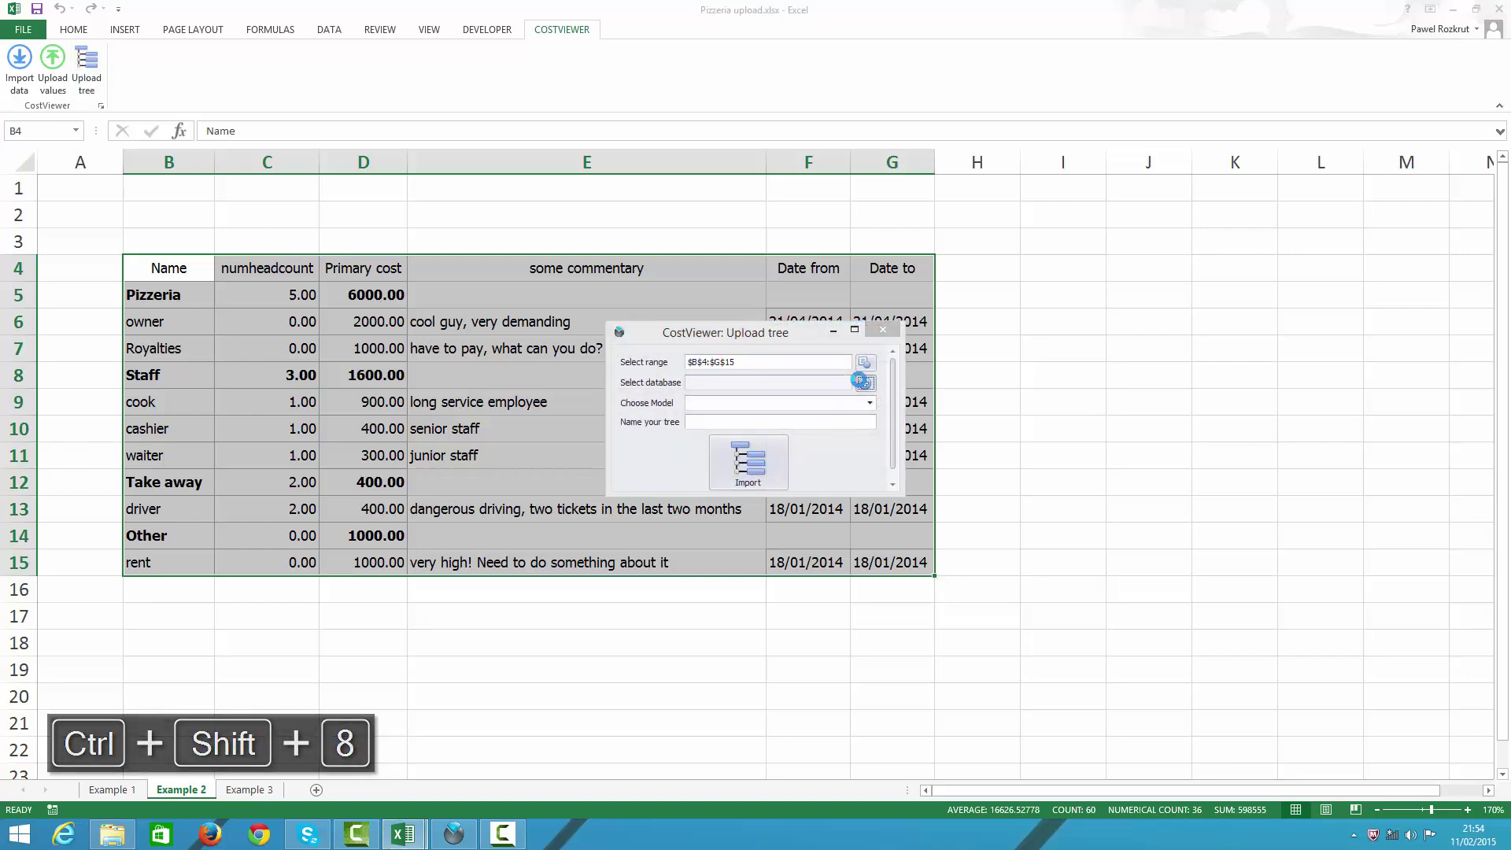
left_click(548, 265)
double_click(549, 265)
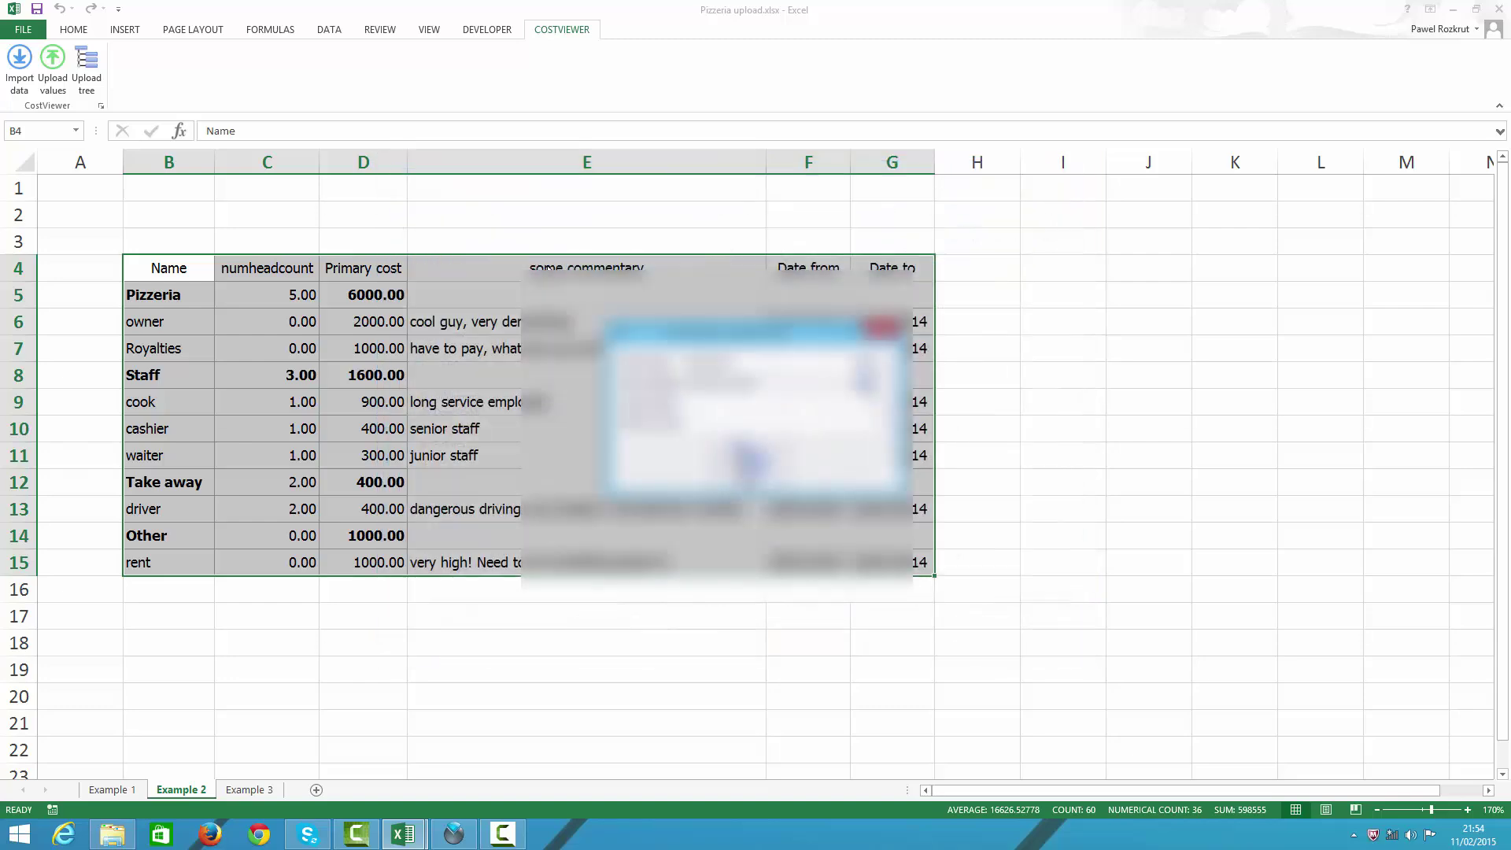
left_click(869, 404)
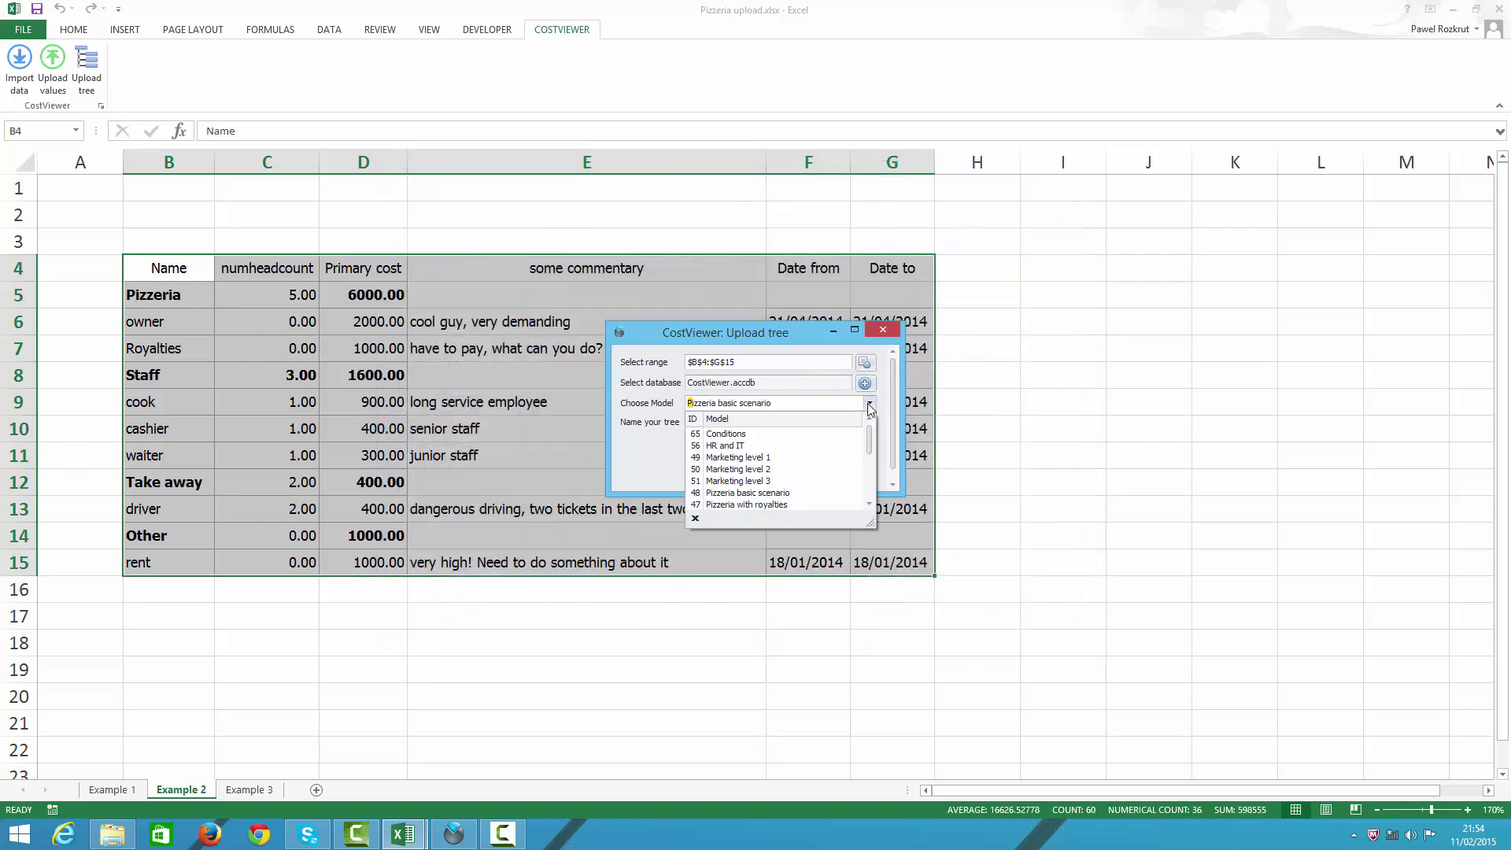
left_click(814, 460)
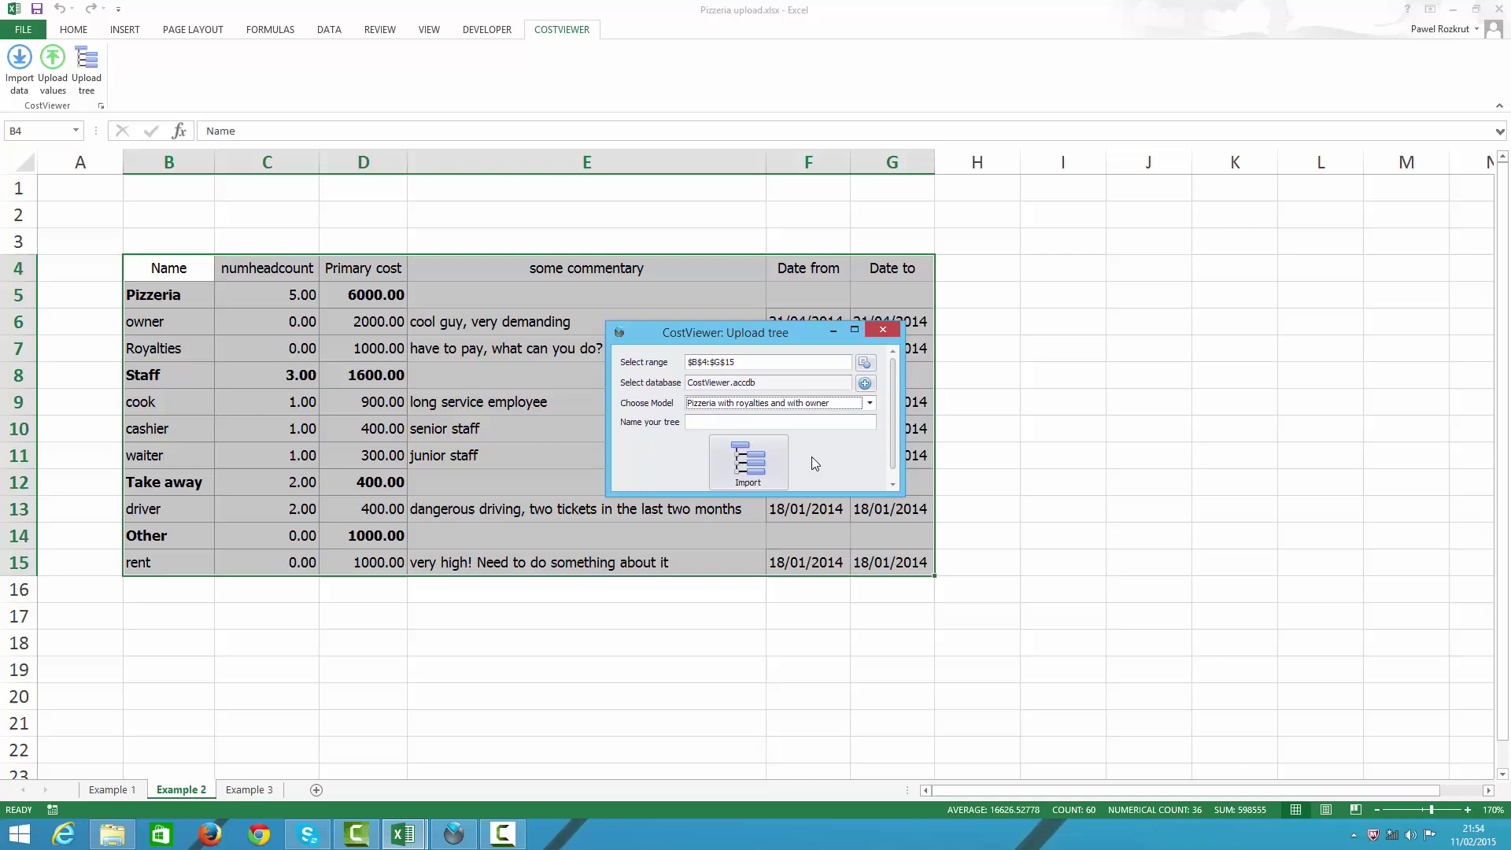
Step: Name the new tree 'example 2' and import it
left_click(780, 423)
type("example 2")
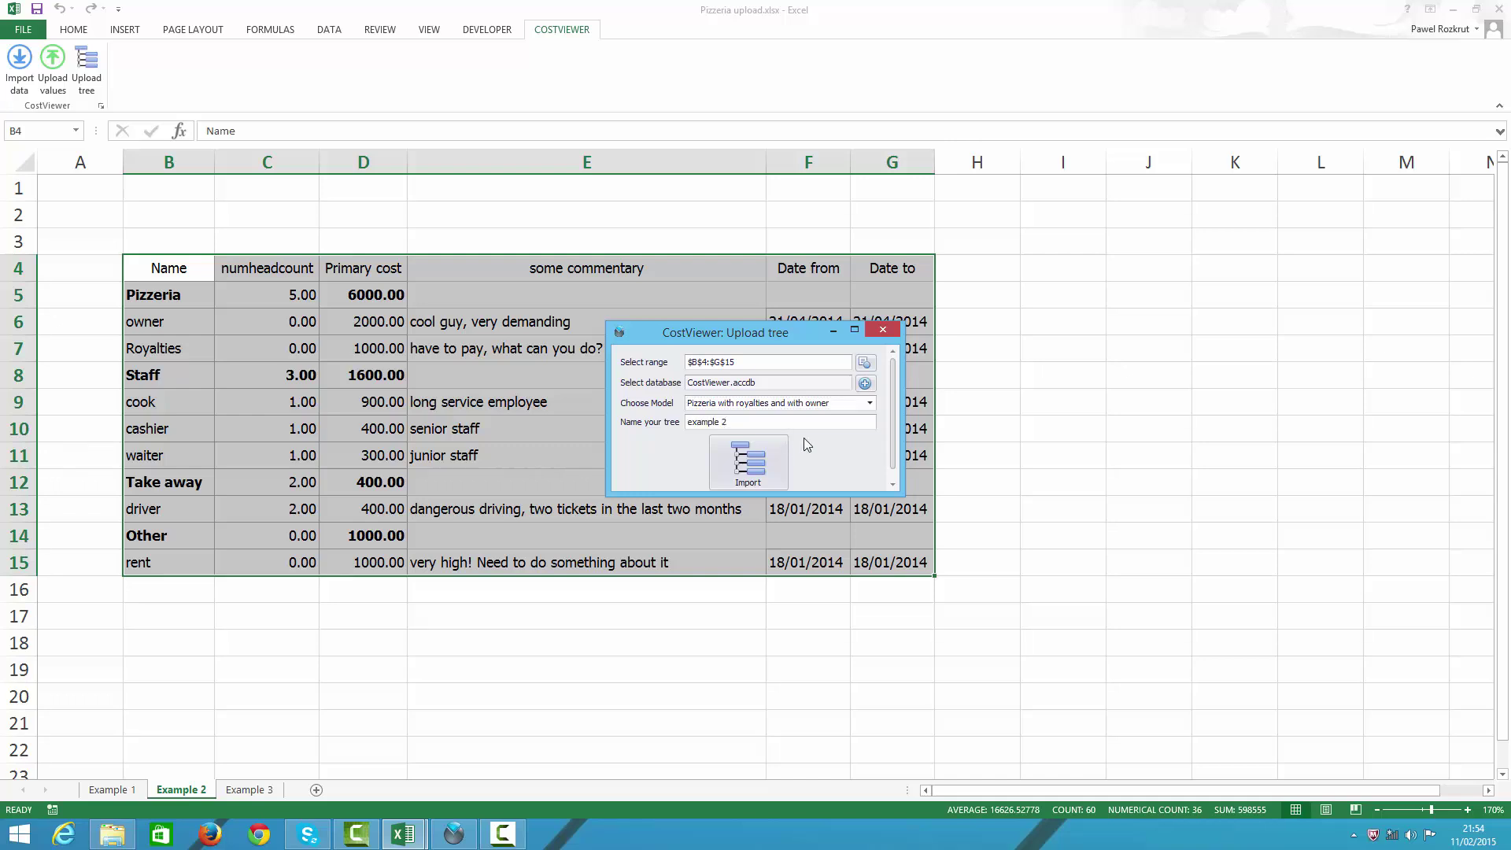
left_click(748, 464)
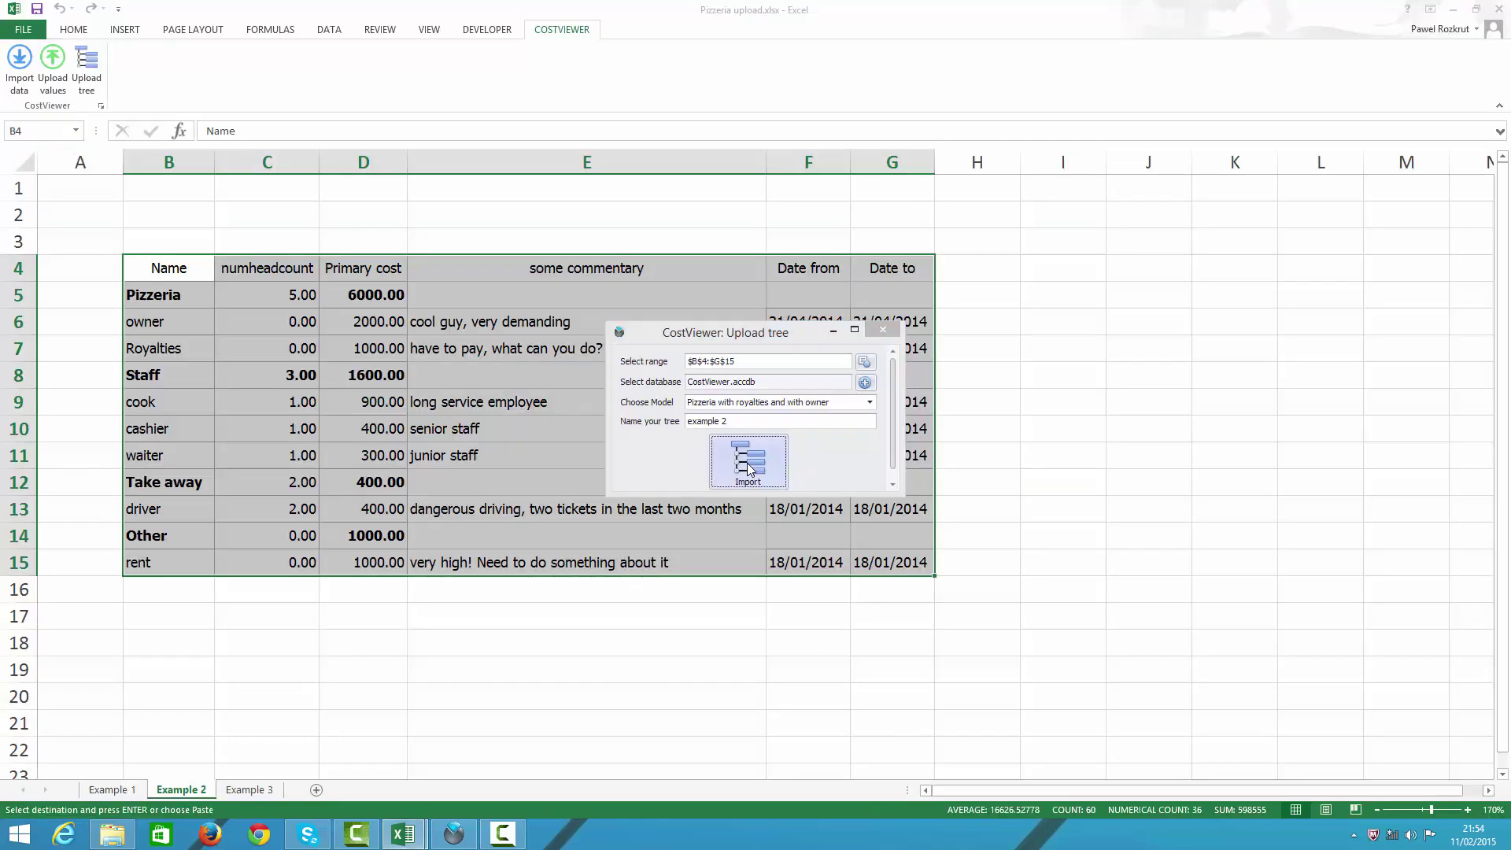
left_click(817, 462)
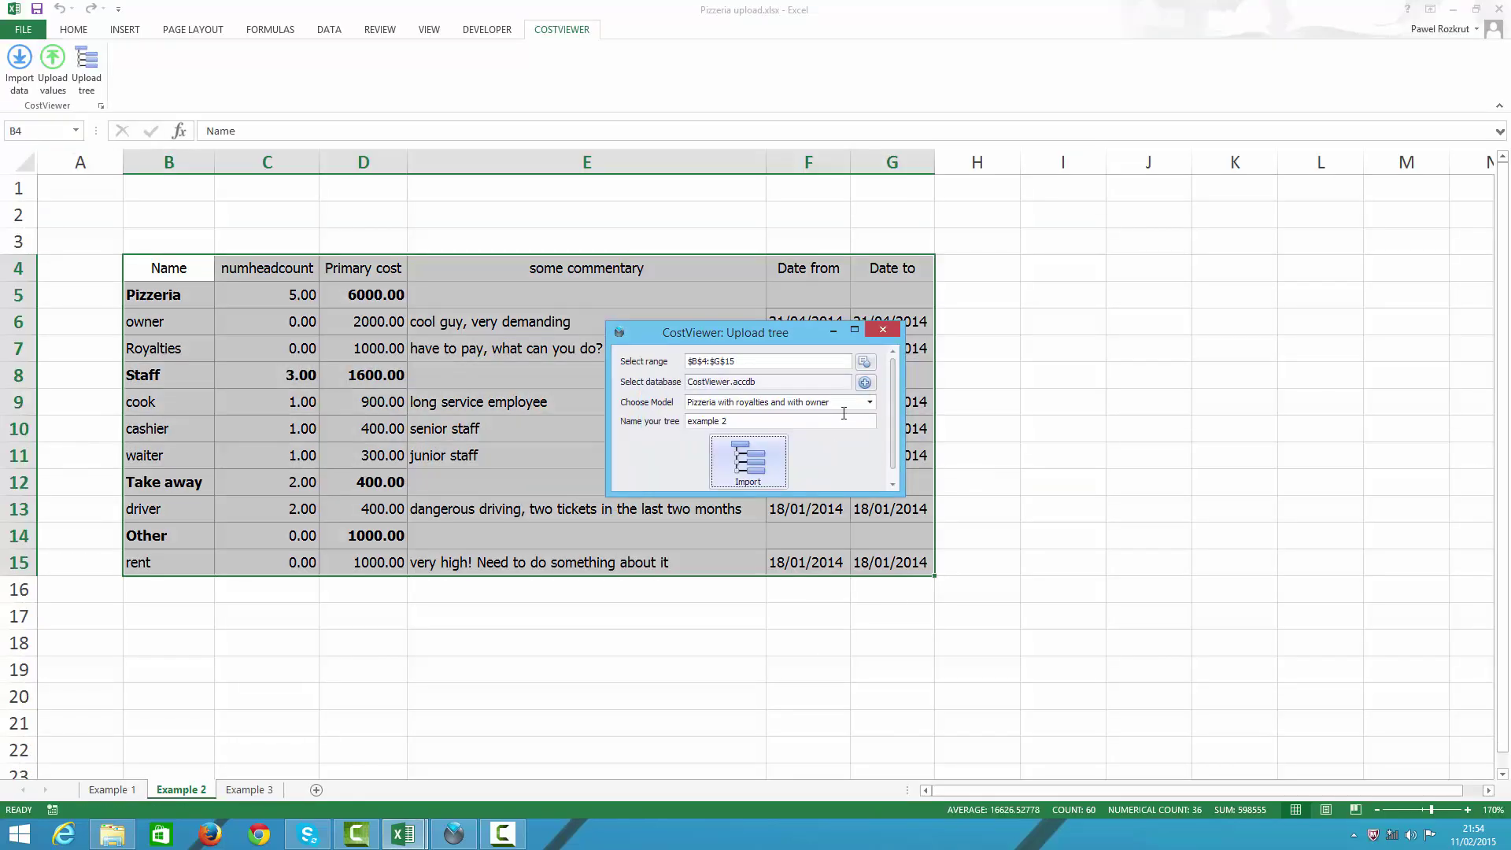
left_click(883, 330)
Step: Refresh the tree list in CostViewer and load example 2 fully expanded
key("alt+Tab")
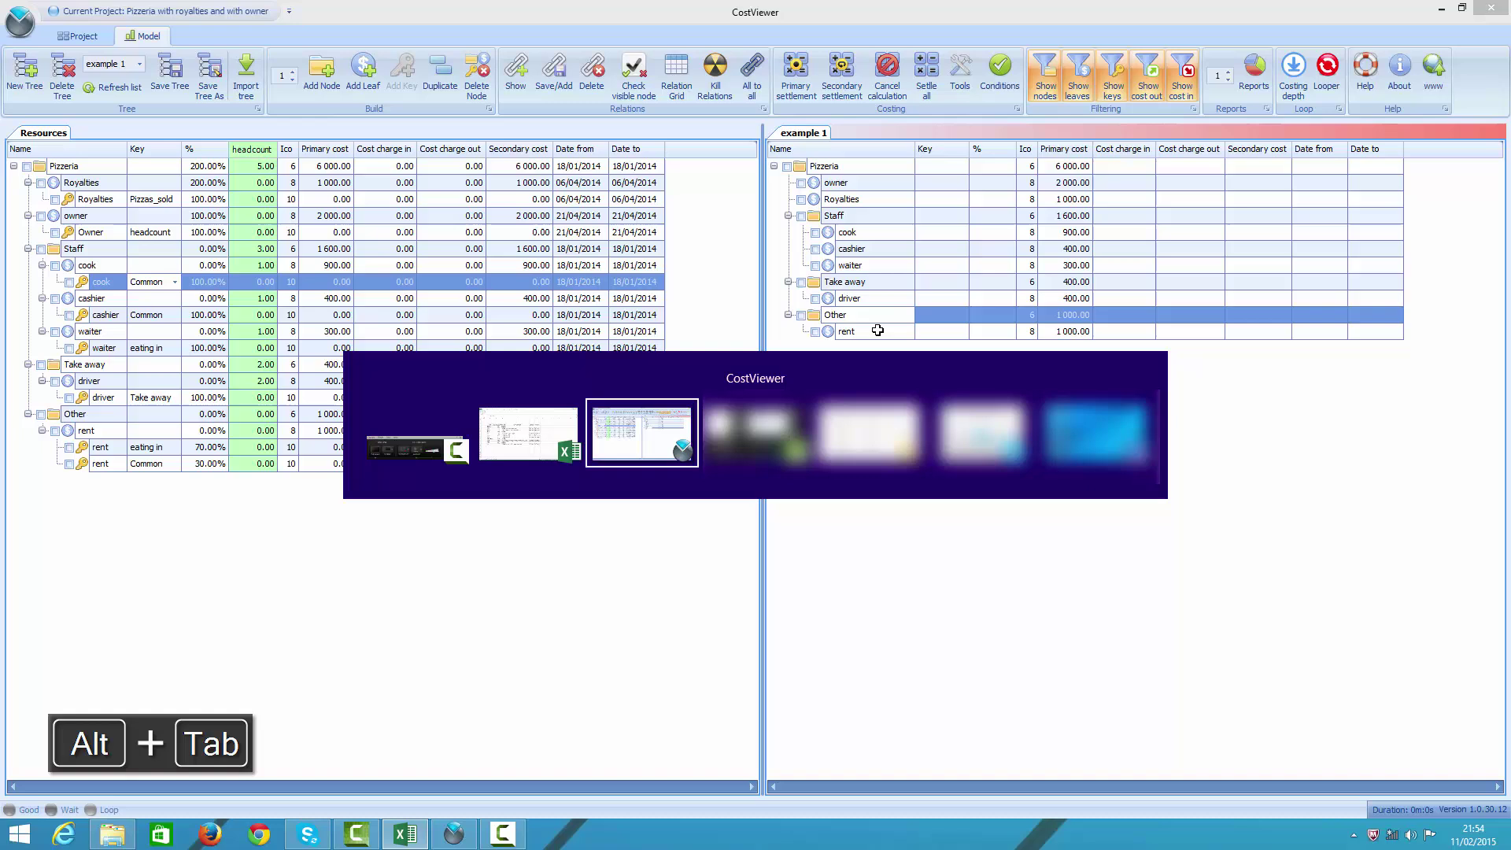
left_click(901, 189)
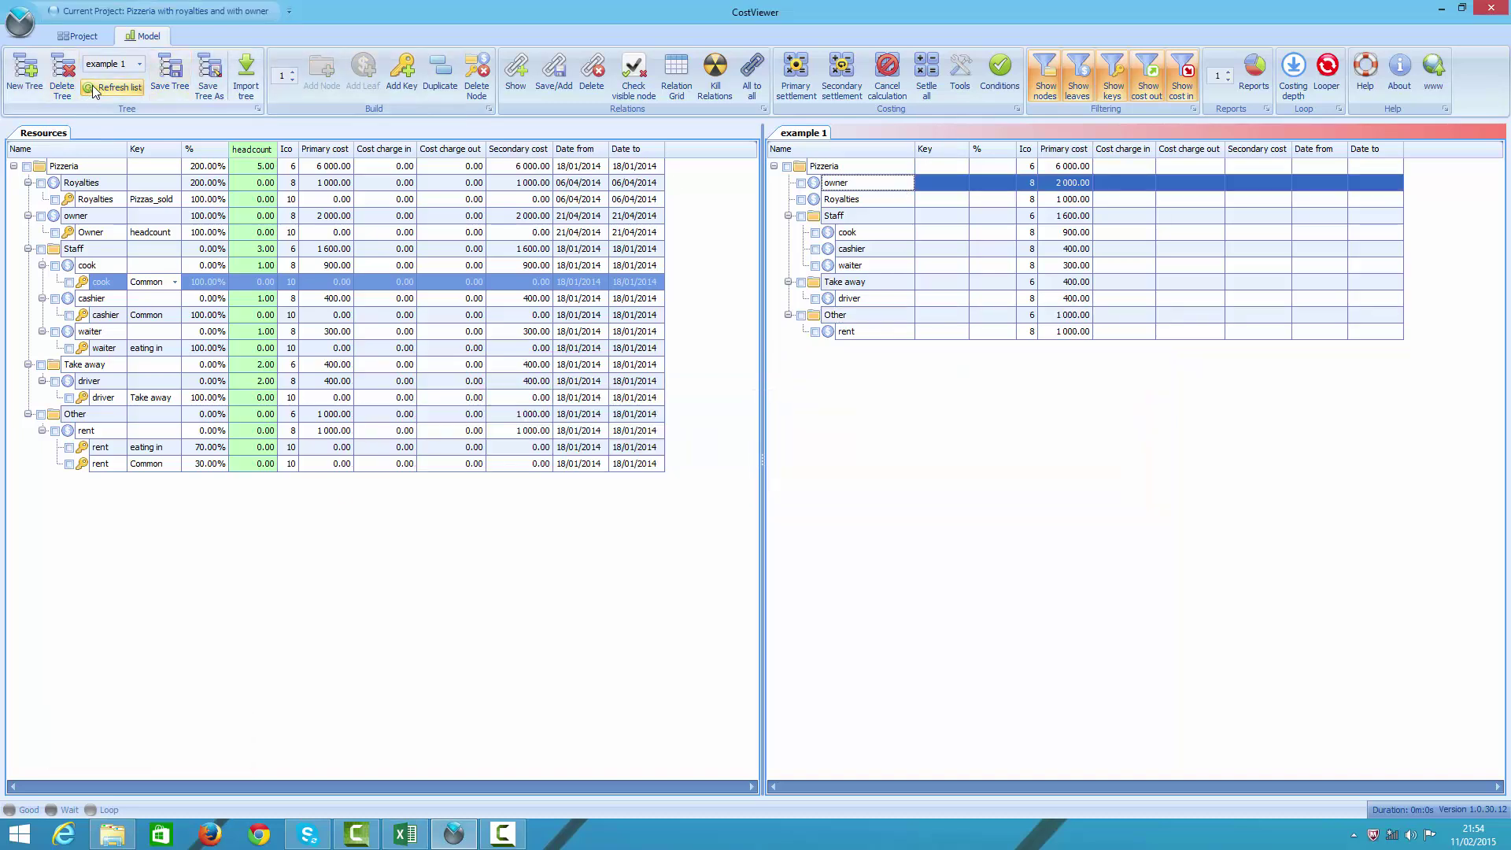
left_click(134, 67)
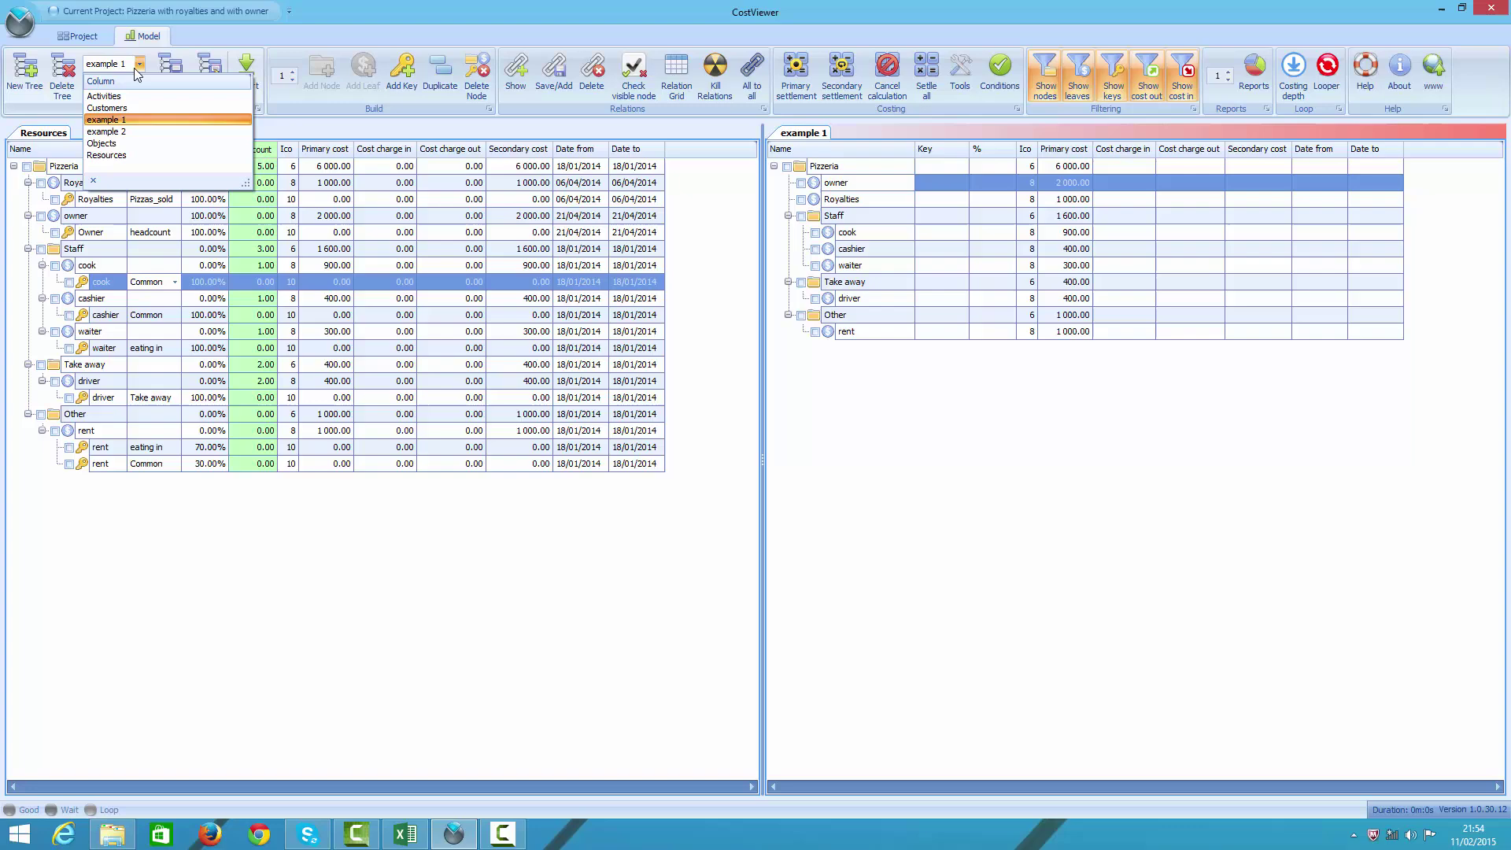
left_click(114, 138)
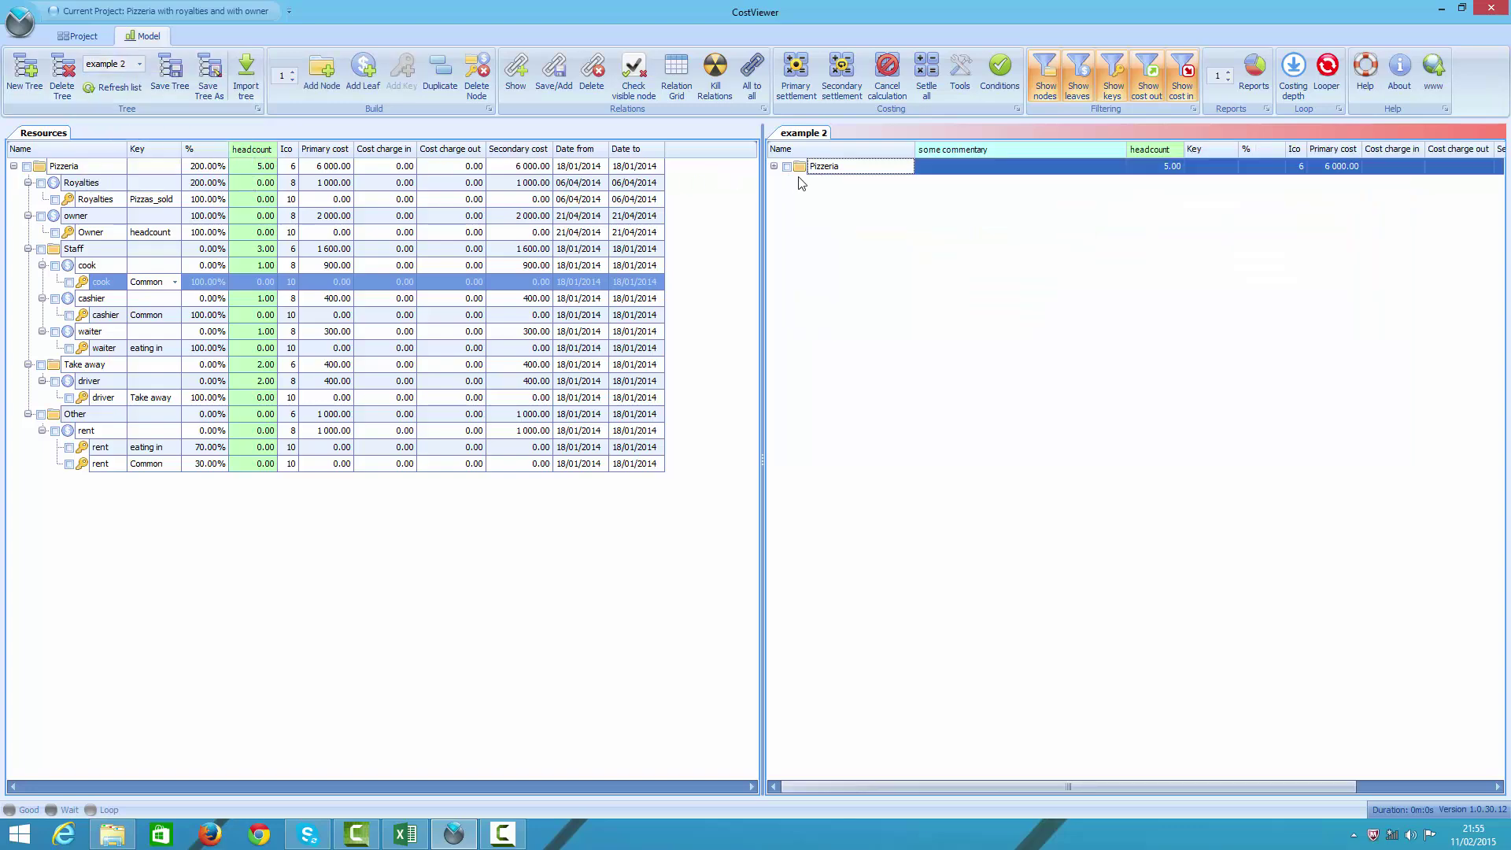
key("ctrl+shift+Right")
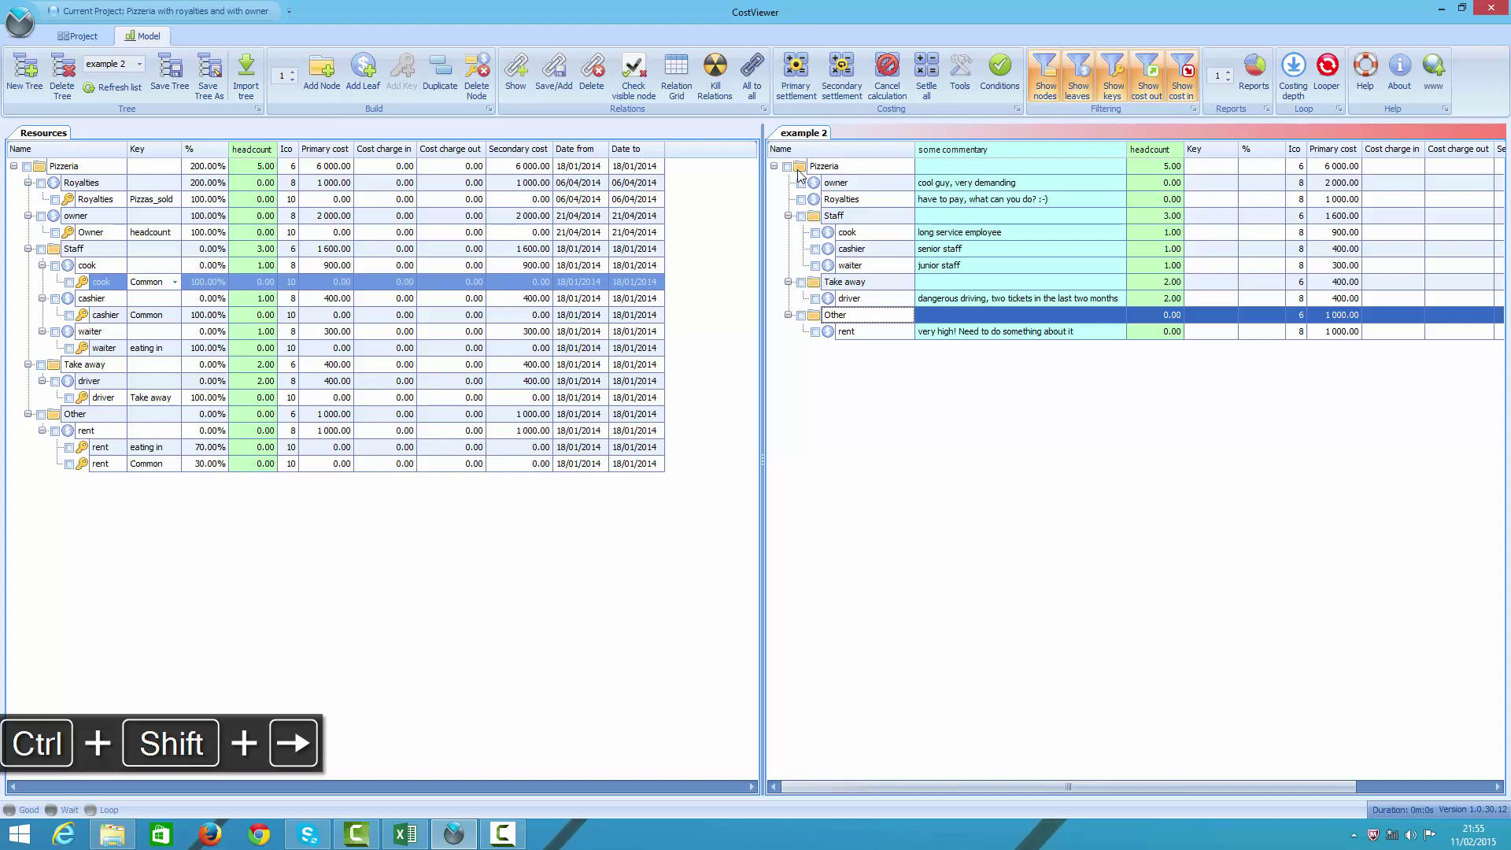
Step: Move the Date from and Date to columns next to the % column
left_click(1377, 786)
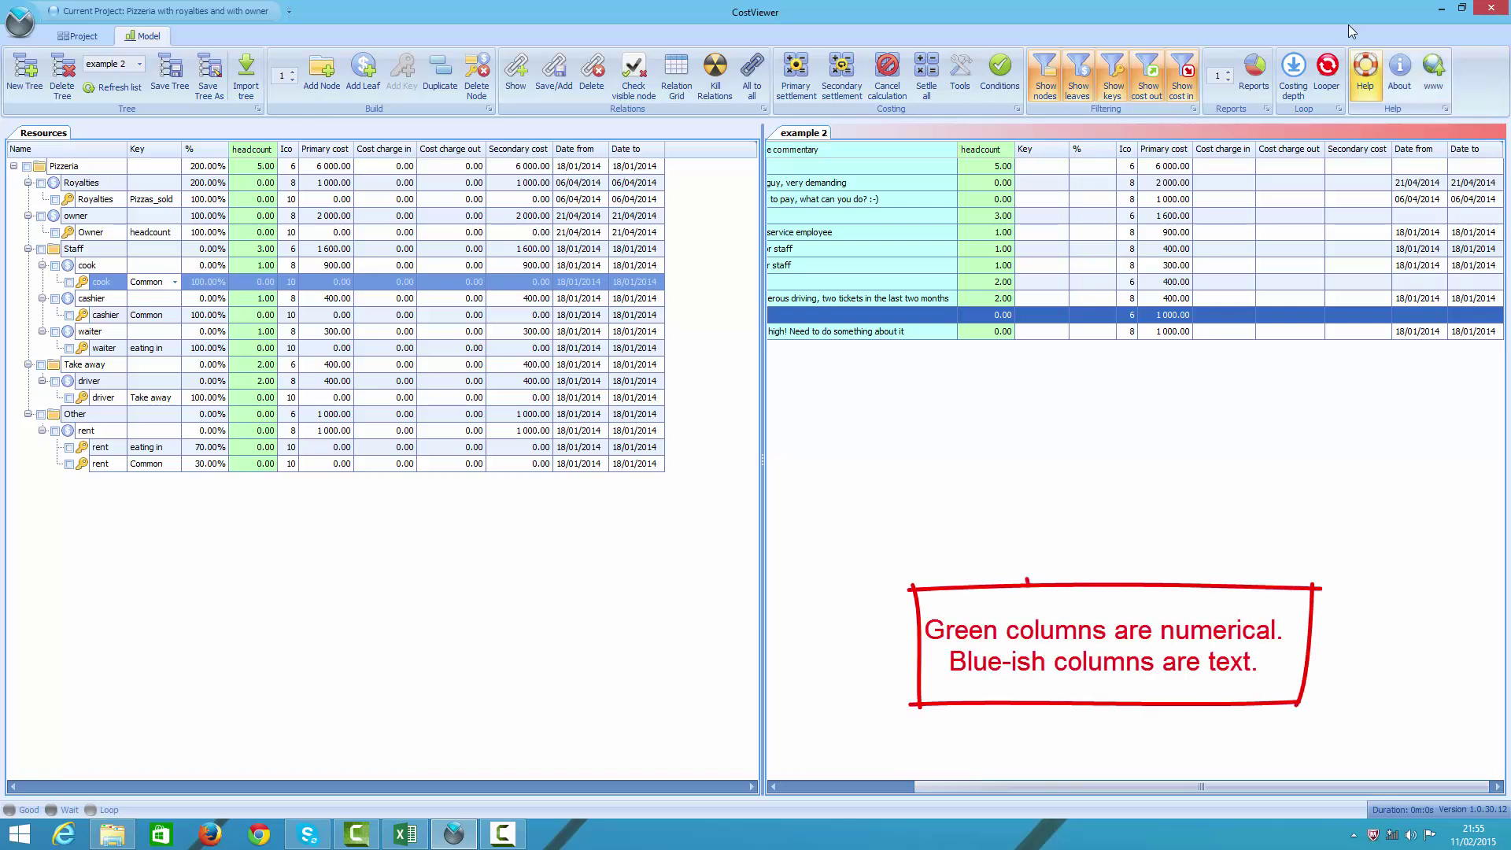
right_click(1413, 160)
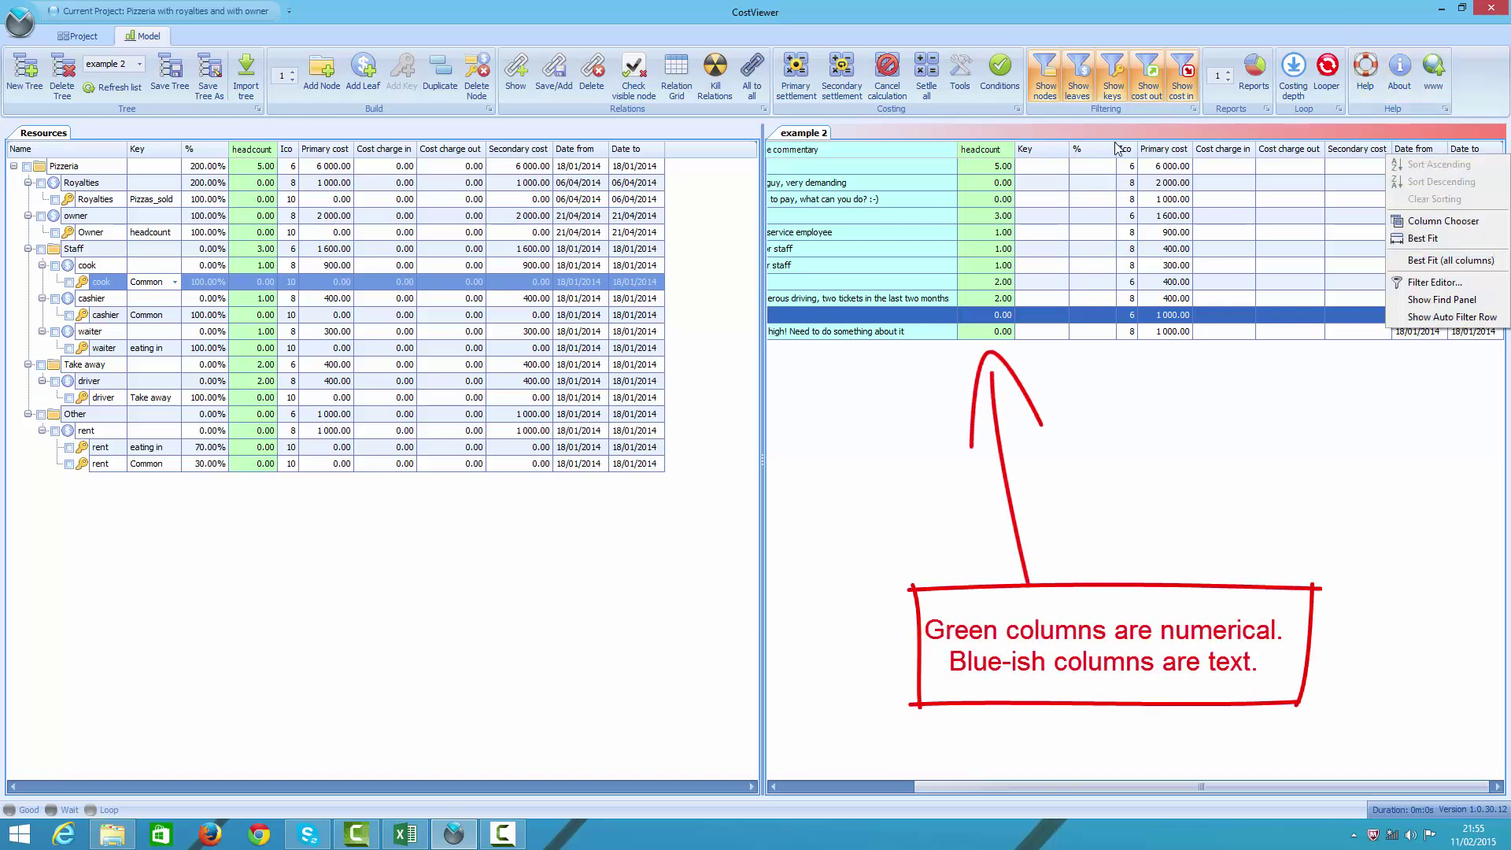
left_click(1216, 182)
left_click(1292, 194)
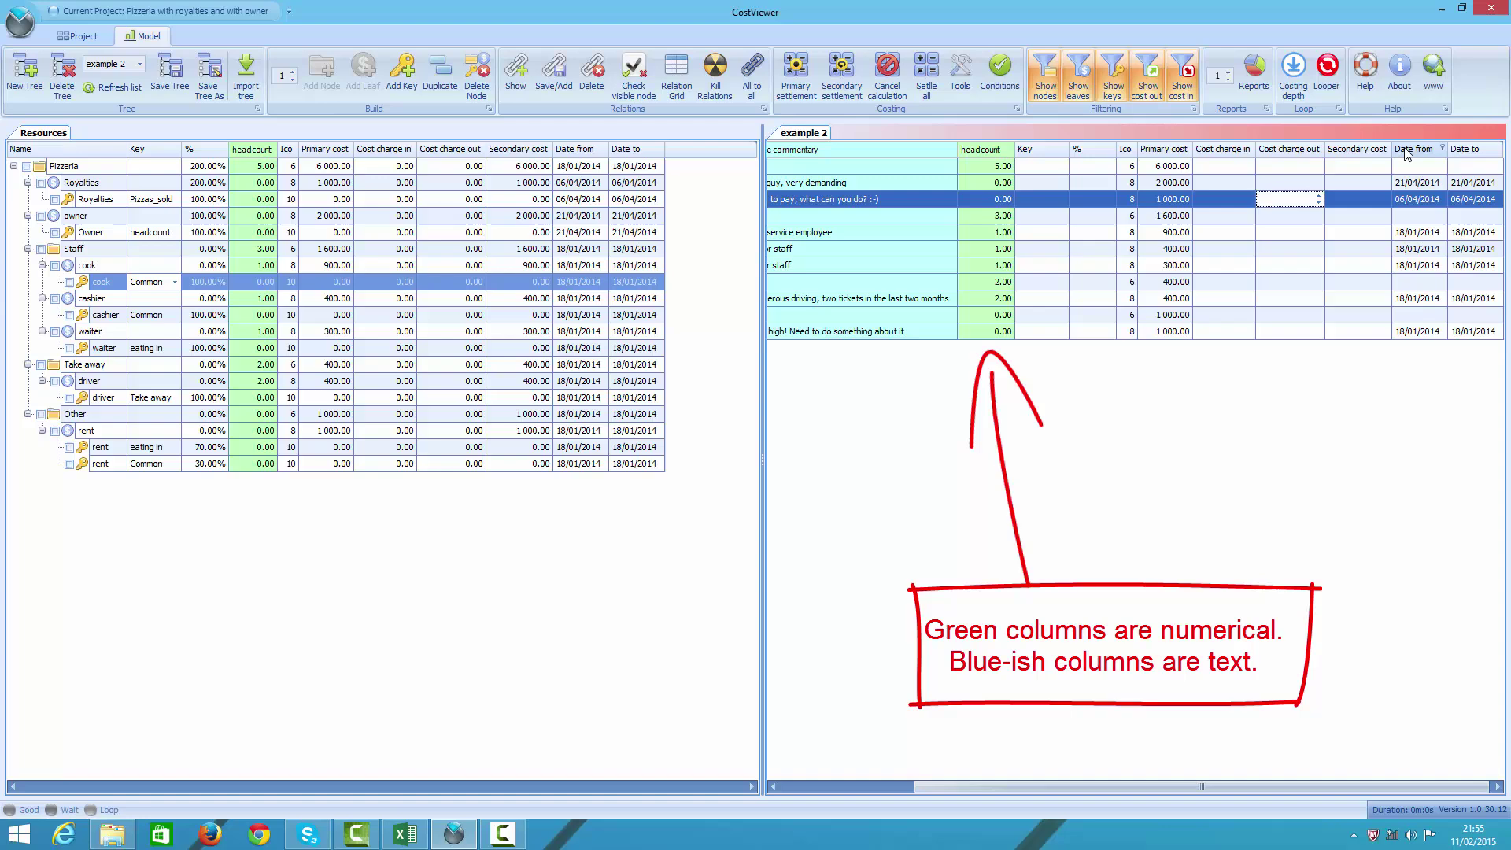
left_click_drag(1414, 150, 1137, 154)
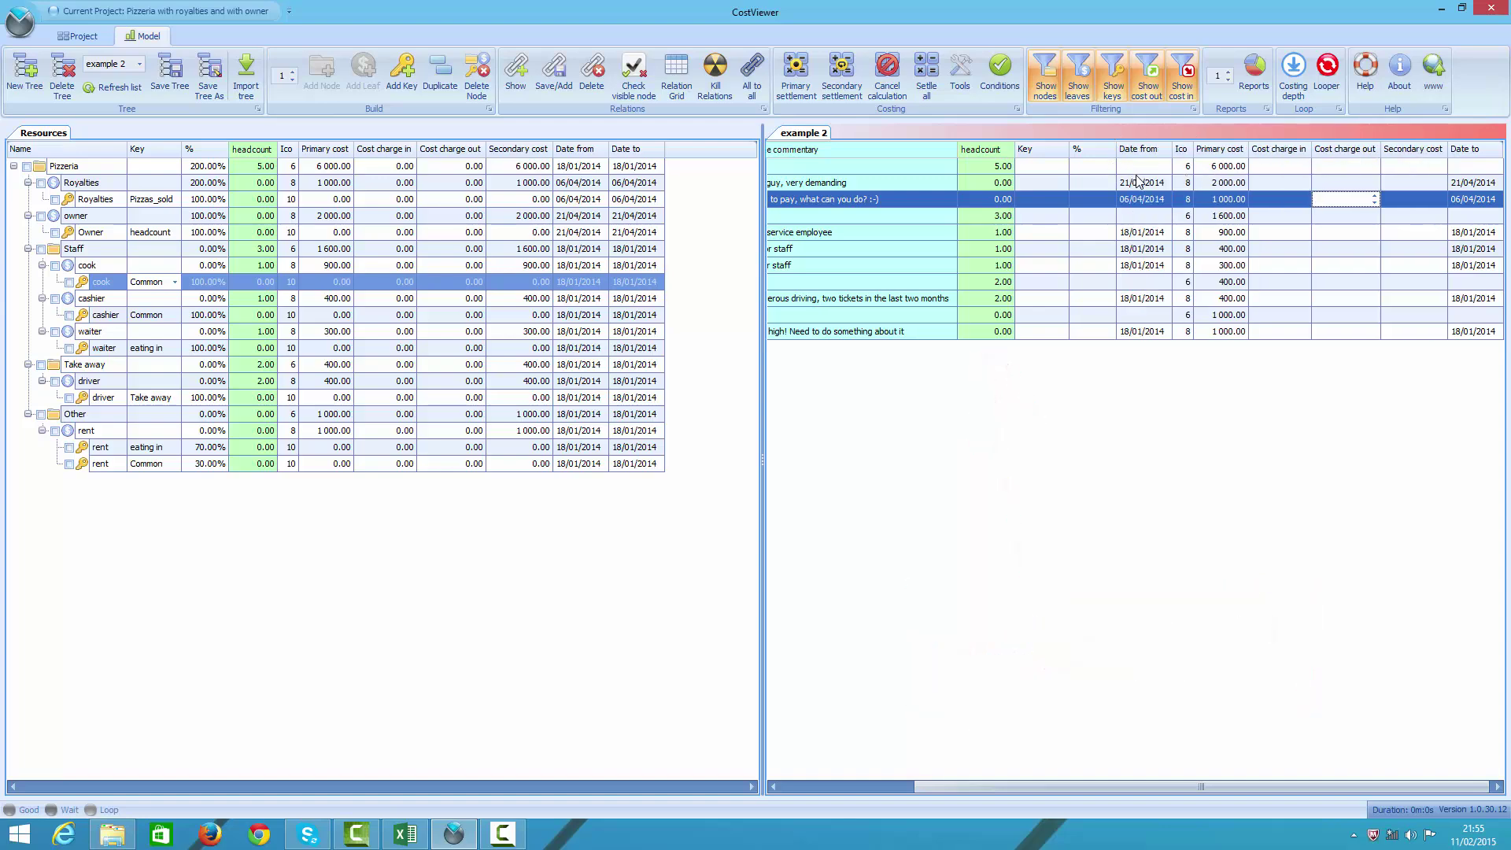
left_click_drag(1462, 151, 1177, 161)
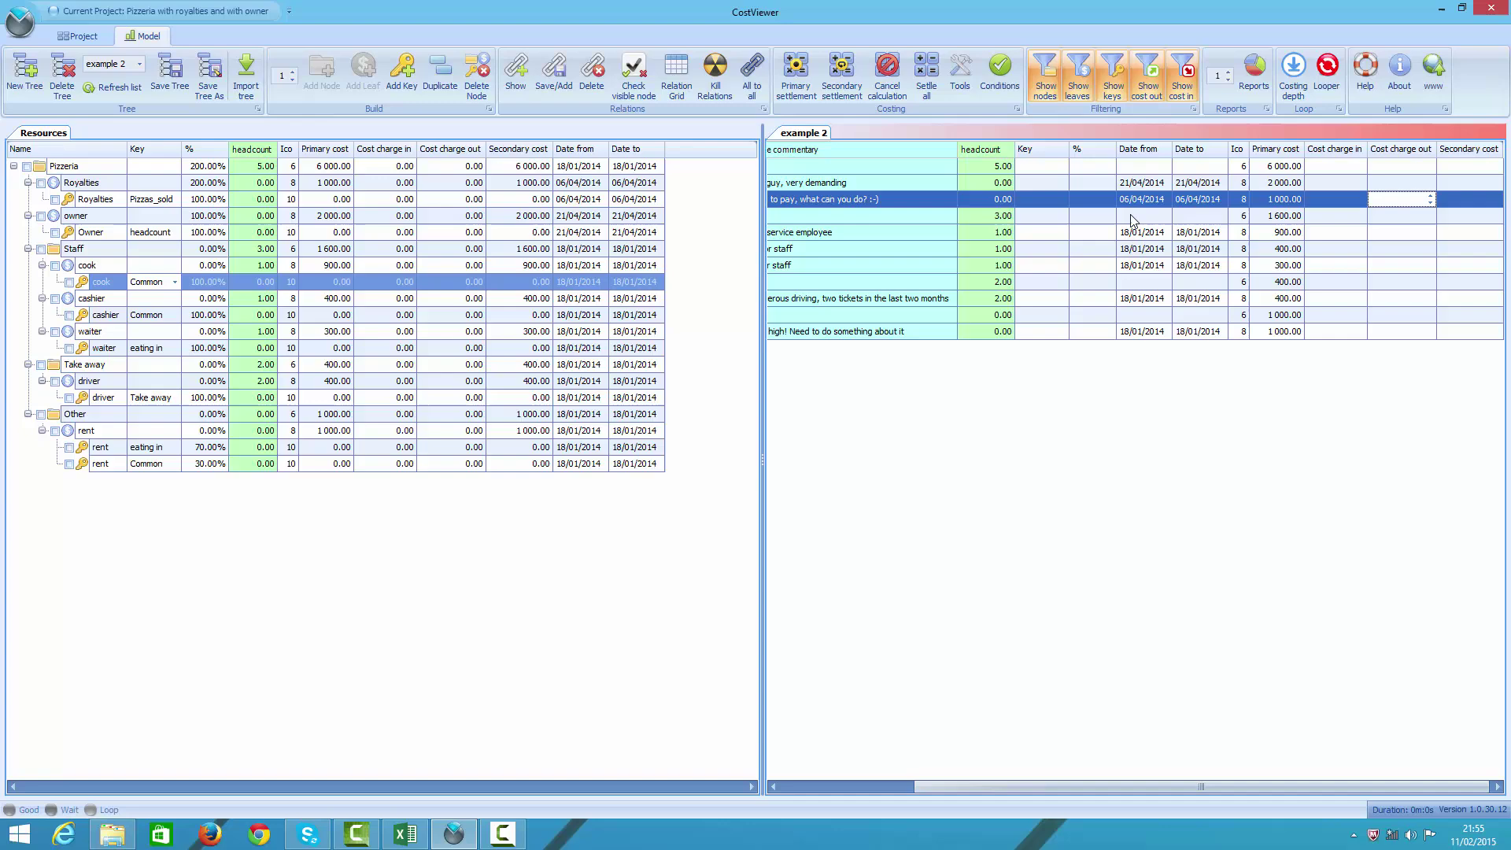
left_click(789, 787)
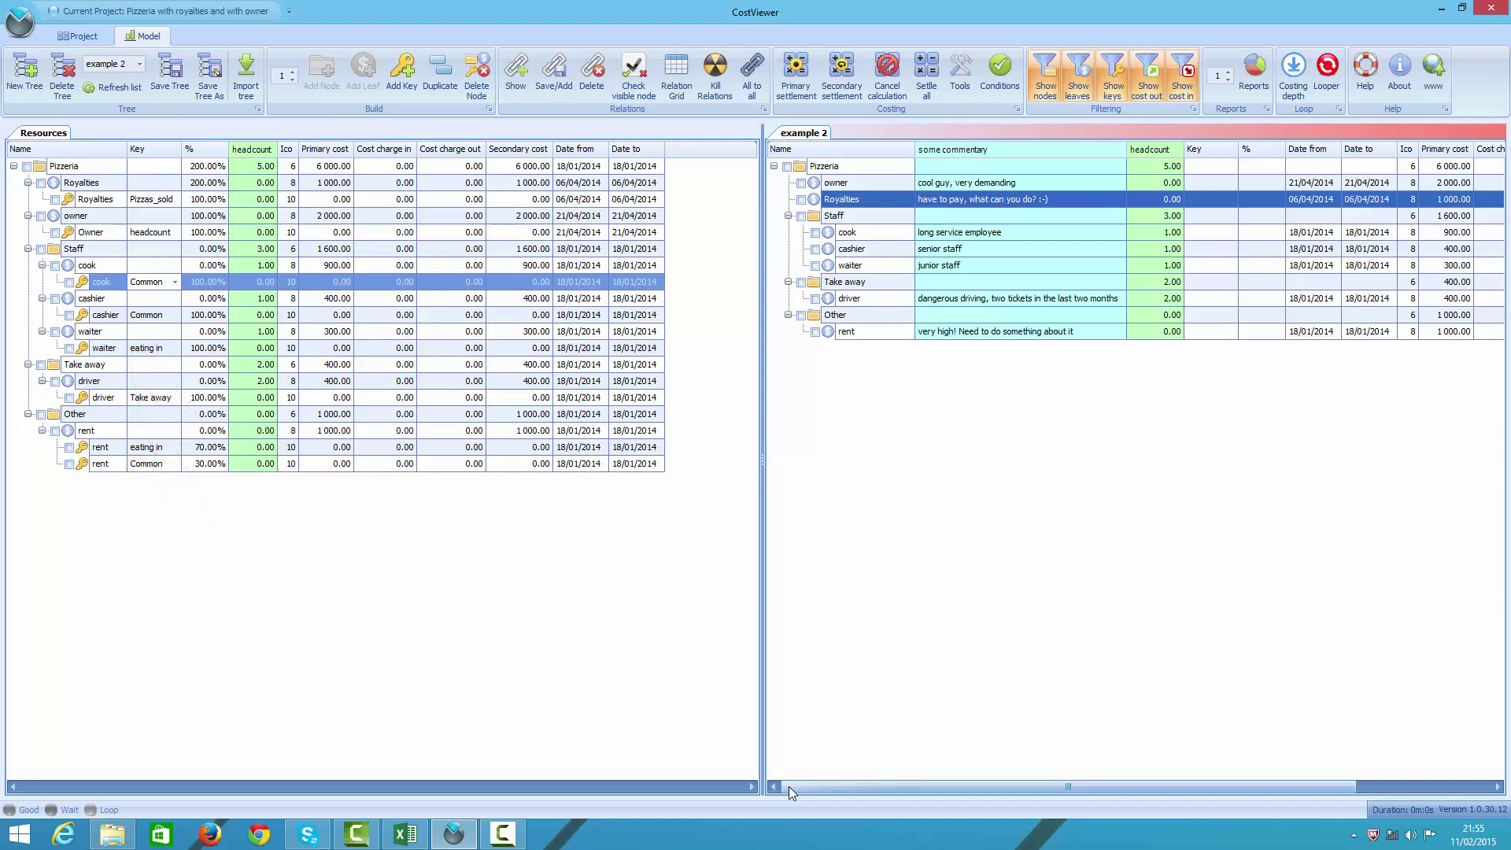
Step: Return to Excel and show the Example 3 sheet with its key percentage columns
key("alt+Tab")
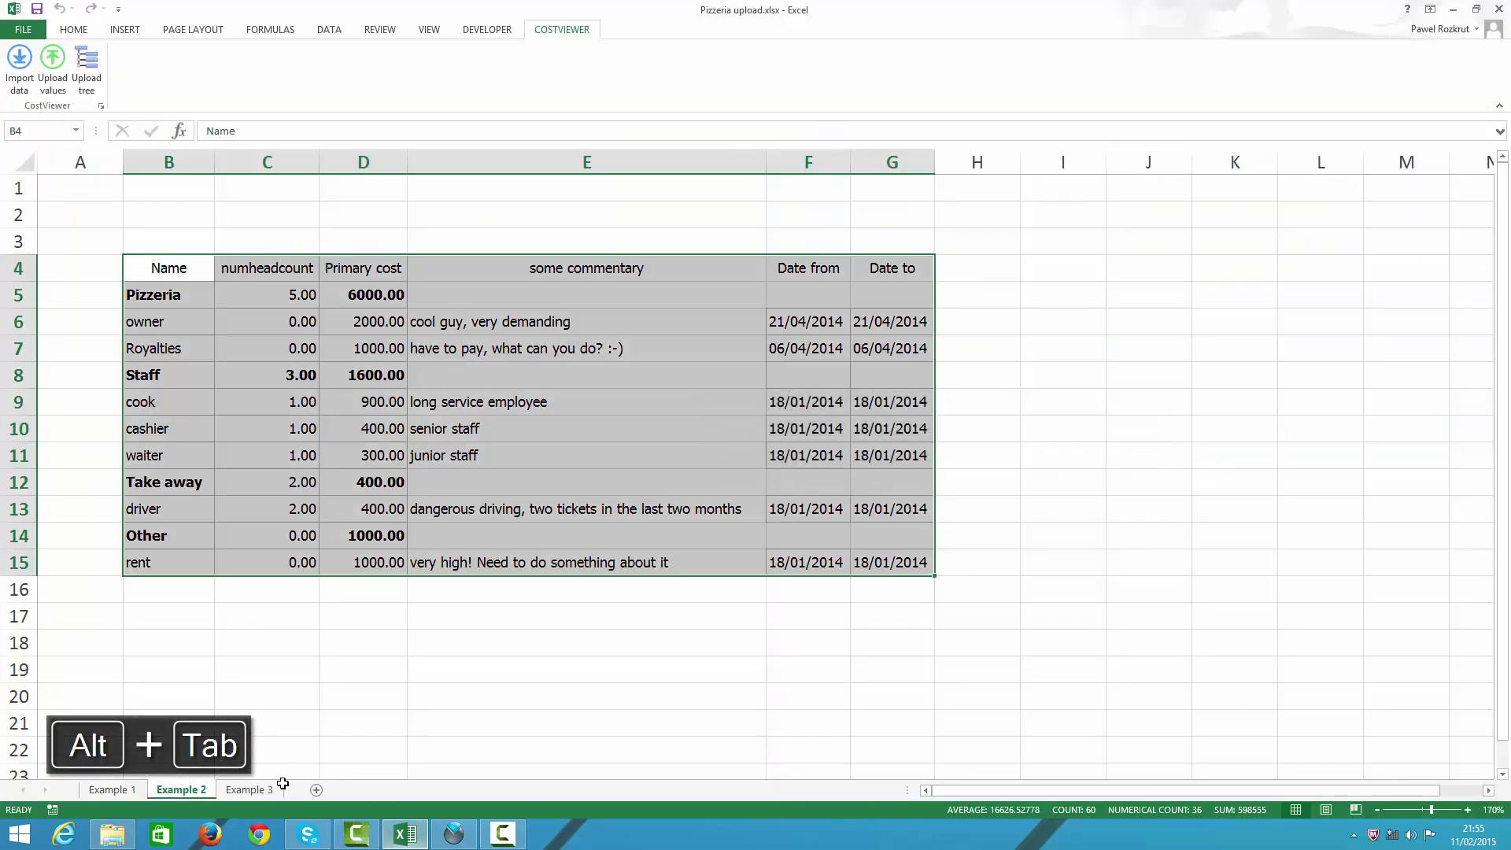
left_click(261, 791)
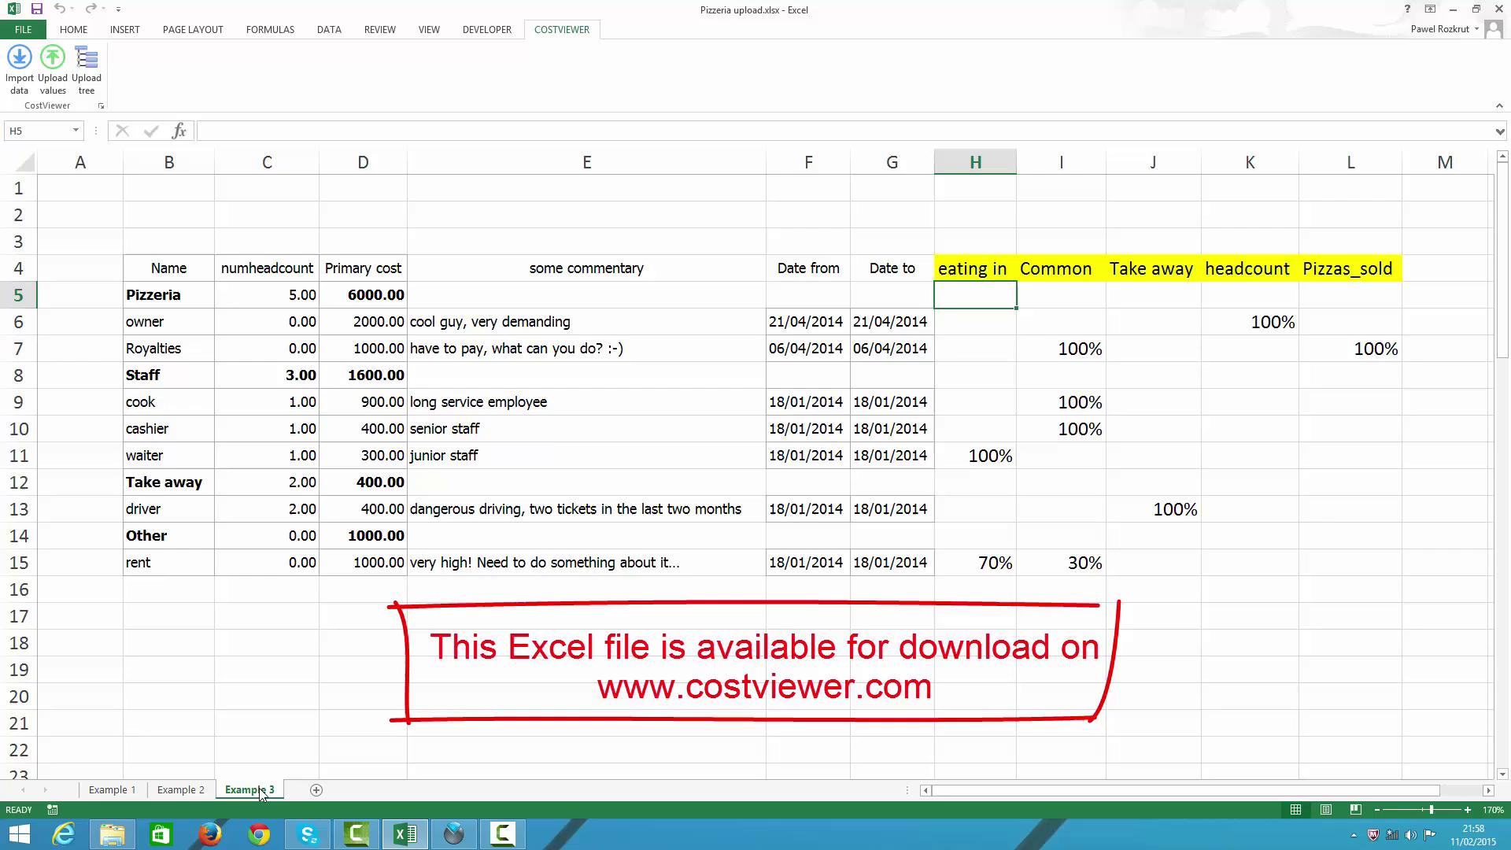
Step: Select the B4:L15 table and target CostViewer.accdb's Pizzeria with royalties and with owner model for upload
key("ctrl+shift+8")
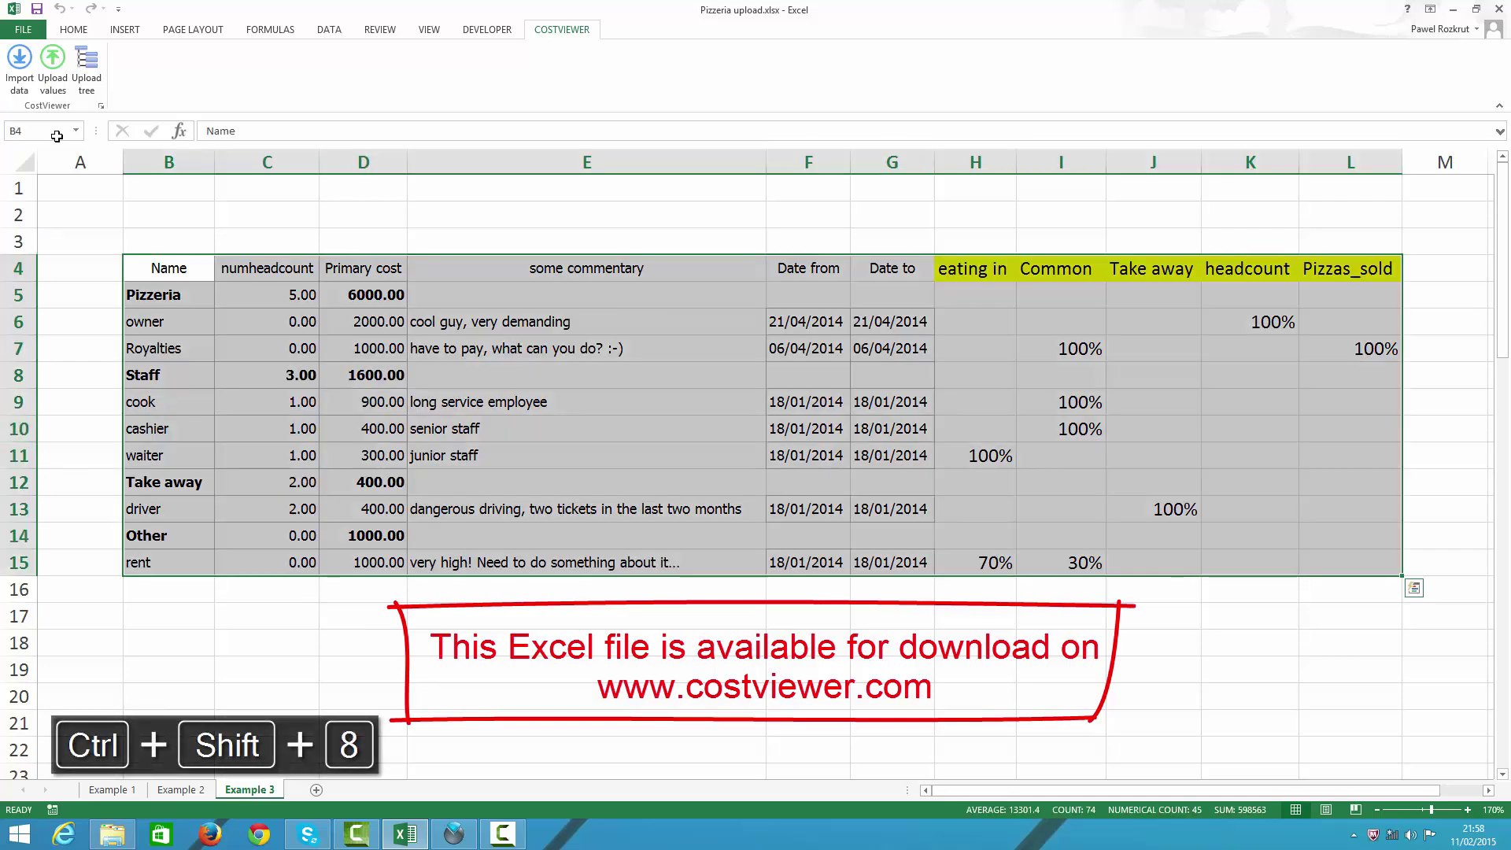
left_click(87, 63)
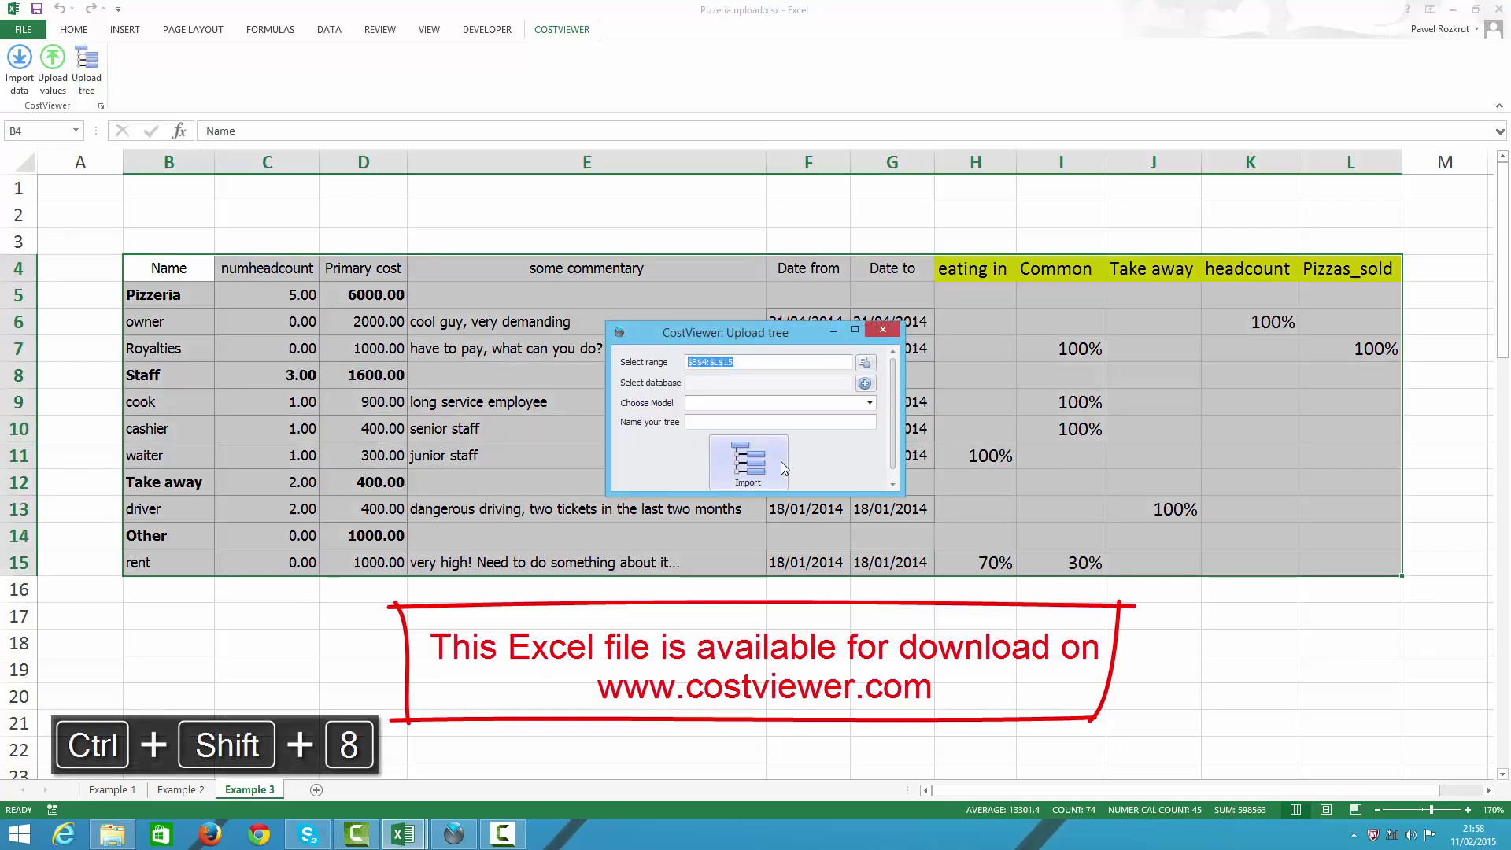
left_click(864, 382)
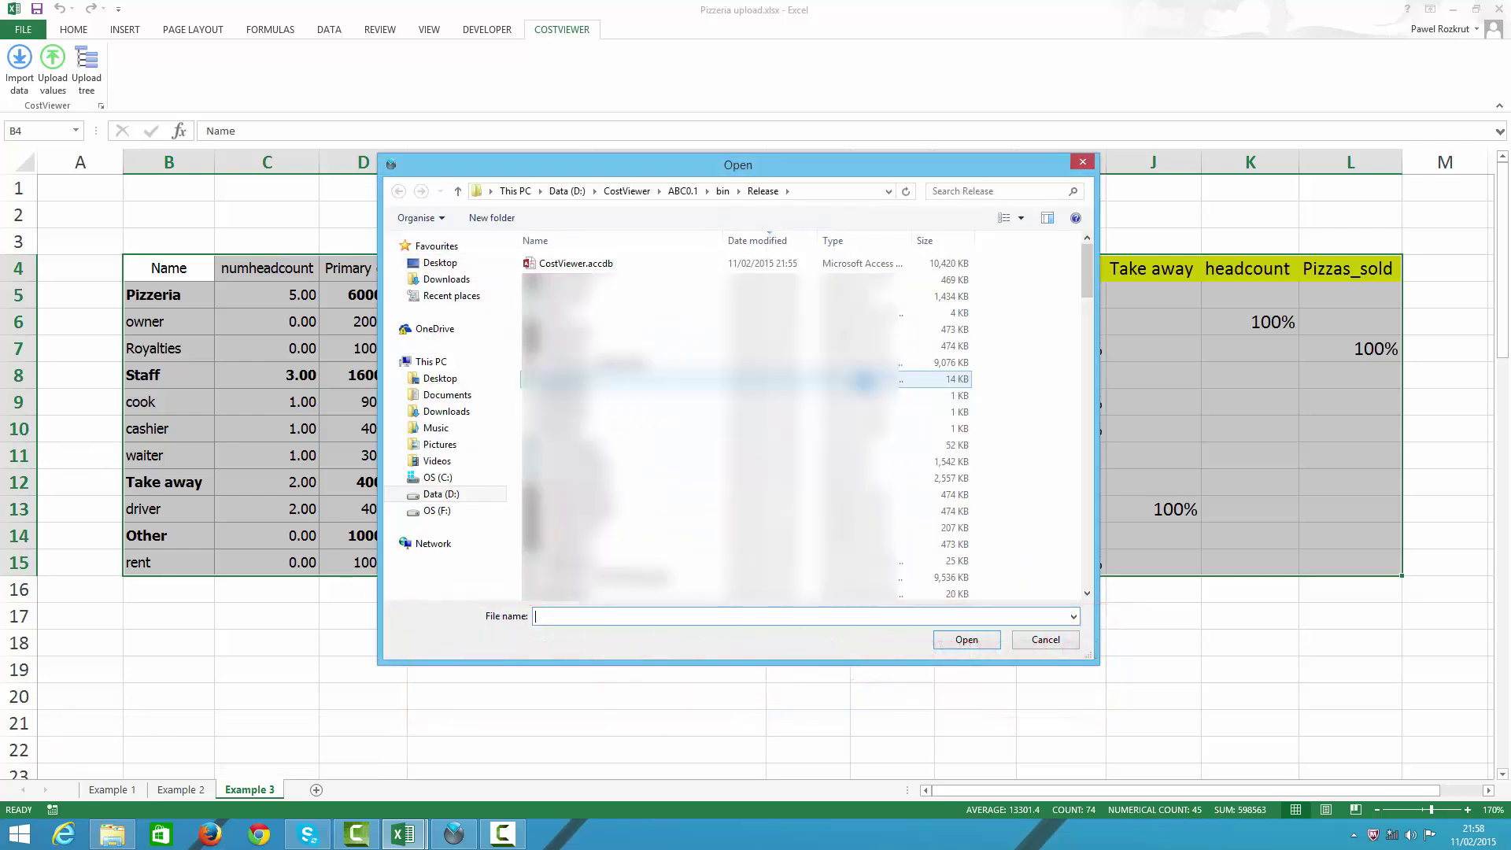
double_click(598, 264)
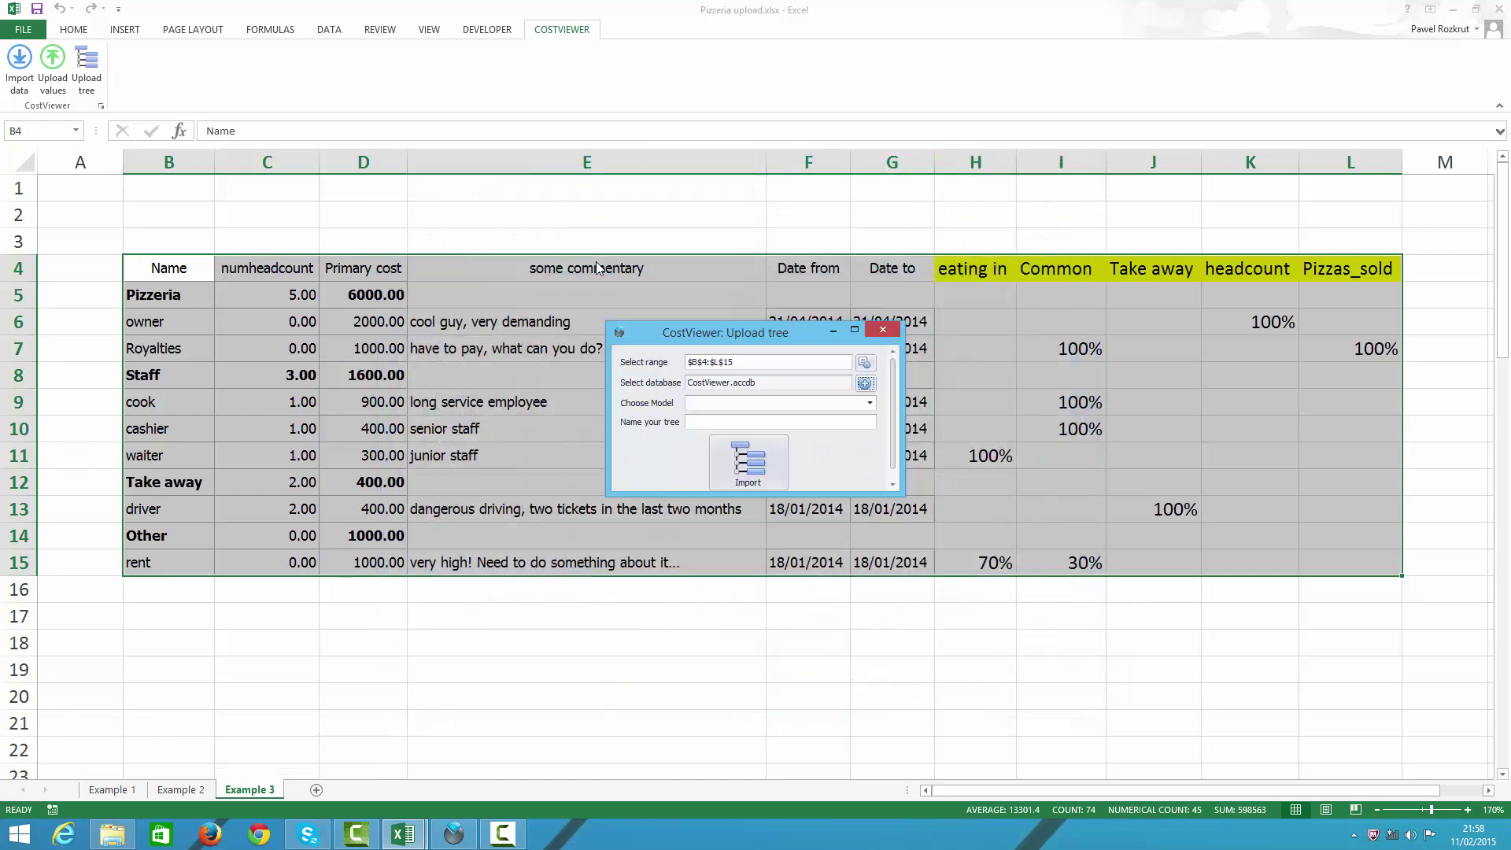
left_click(870, 403)
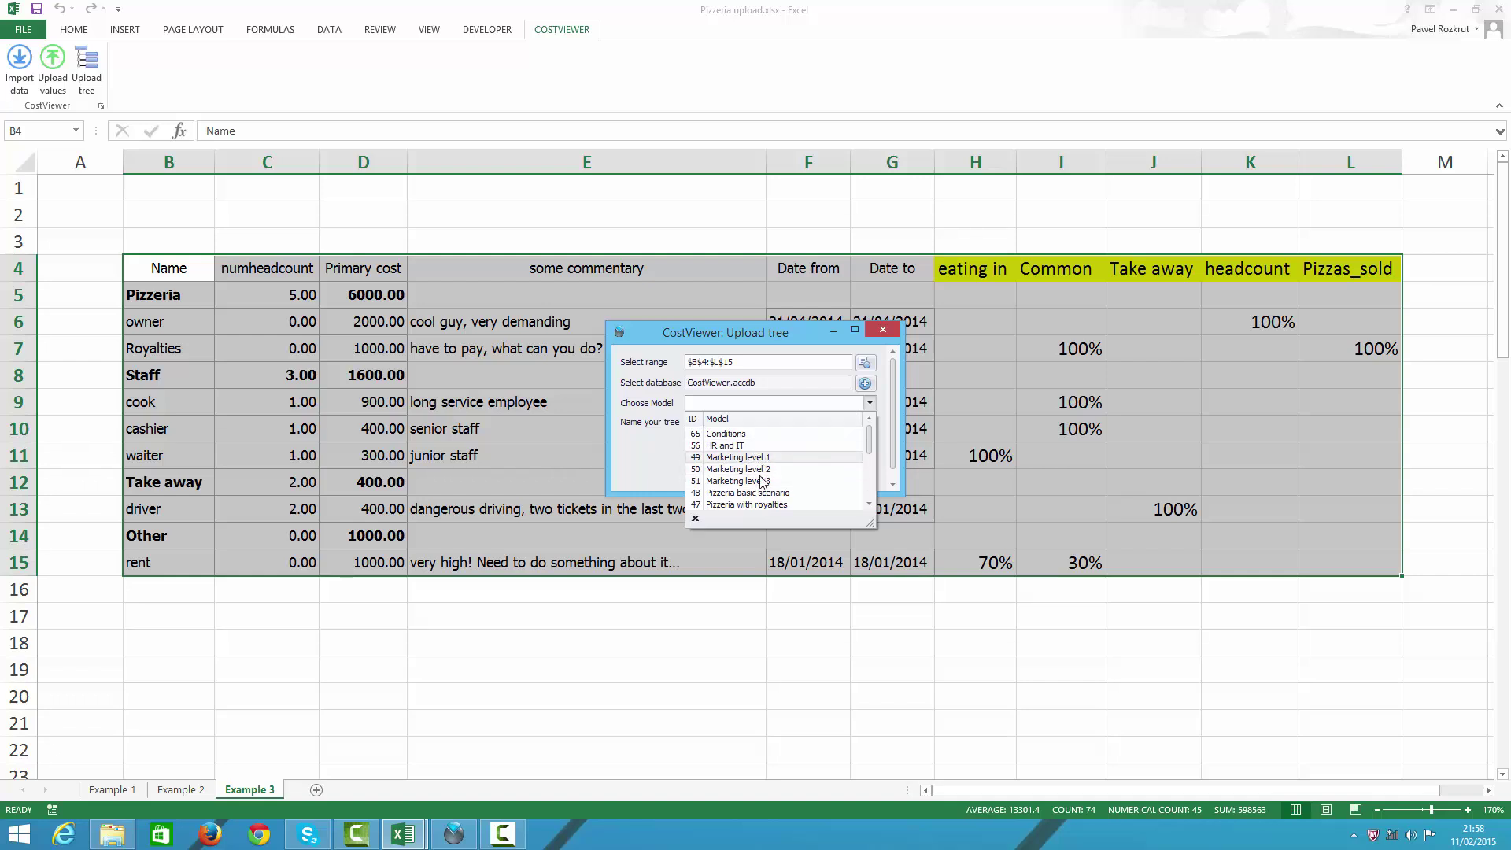
left_click(760, 405)
type("Pizzeria basic scenario")
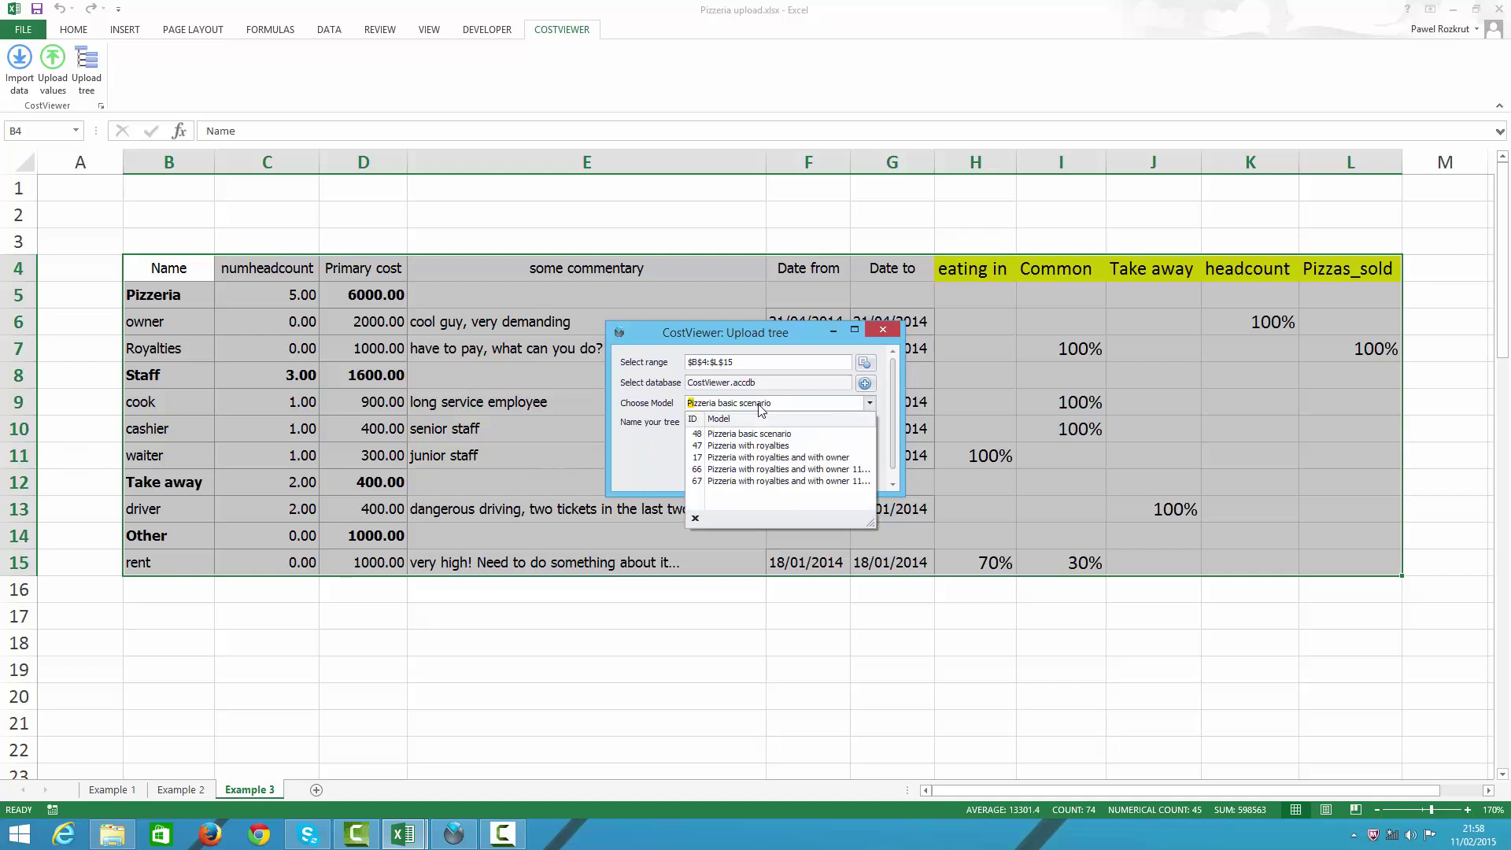
left_click(771, 458)
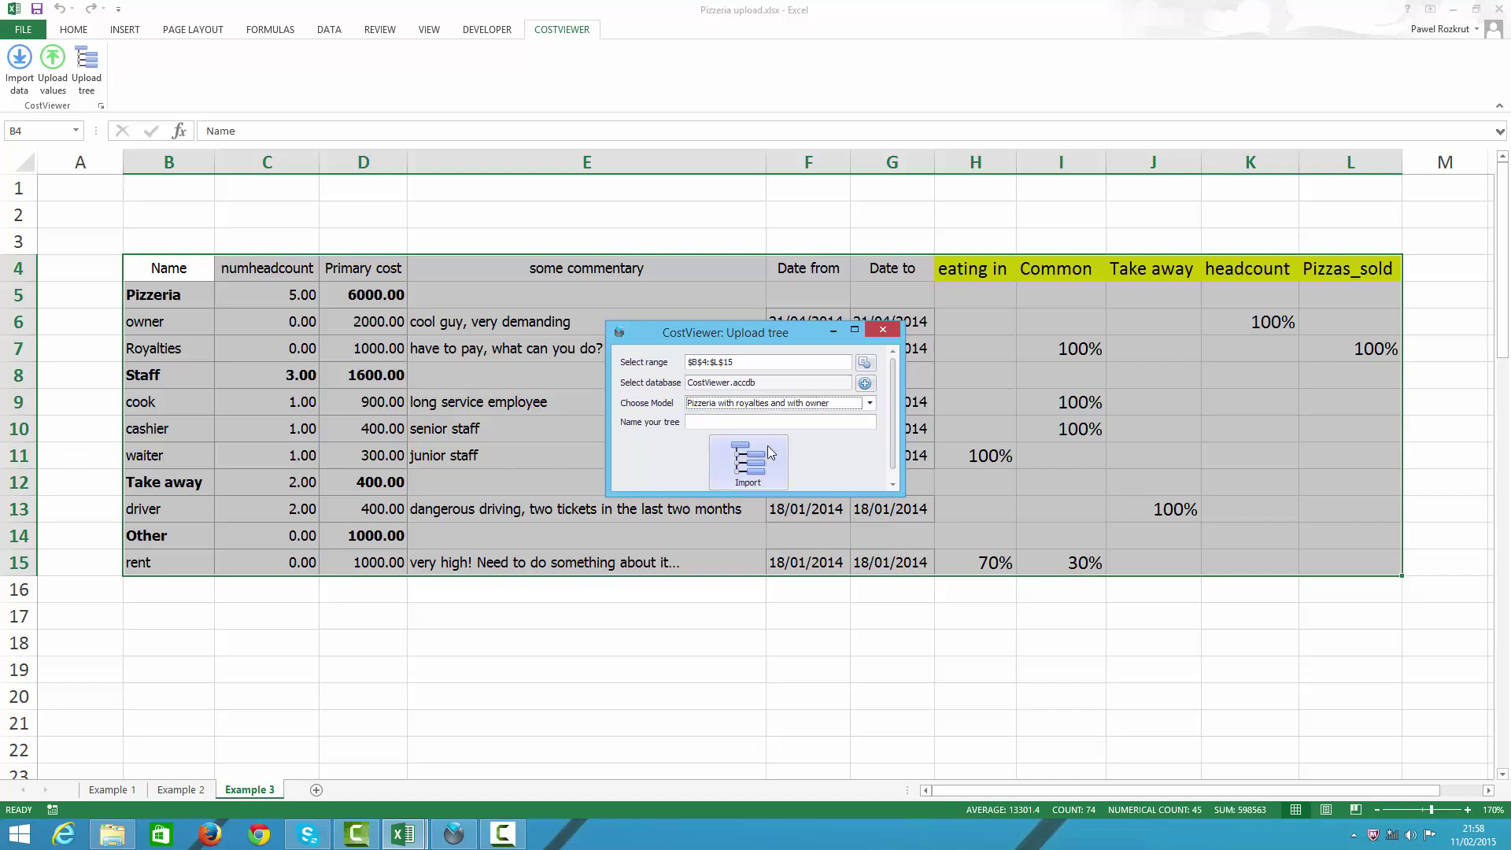
Step: Name the new tree 'example 3' and import it
left_click(768, 425)
type("example 3")
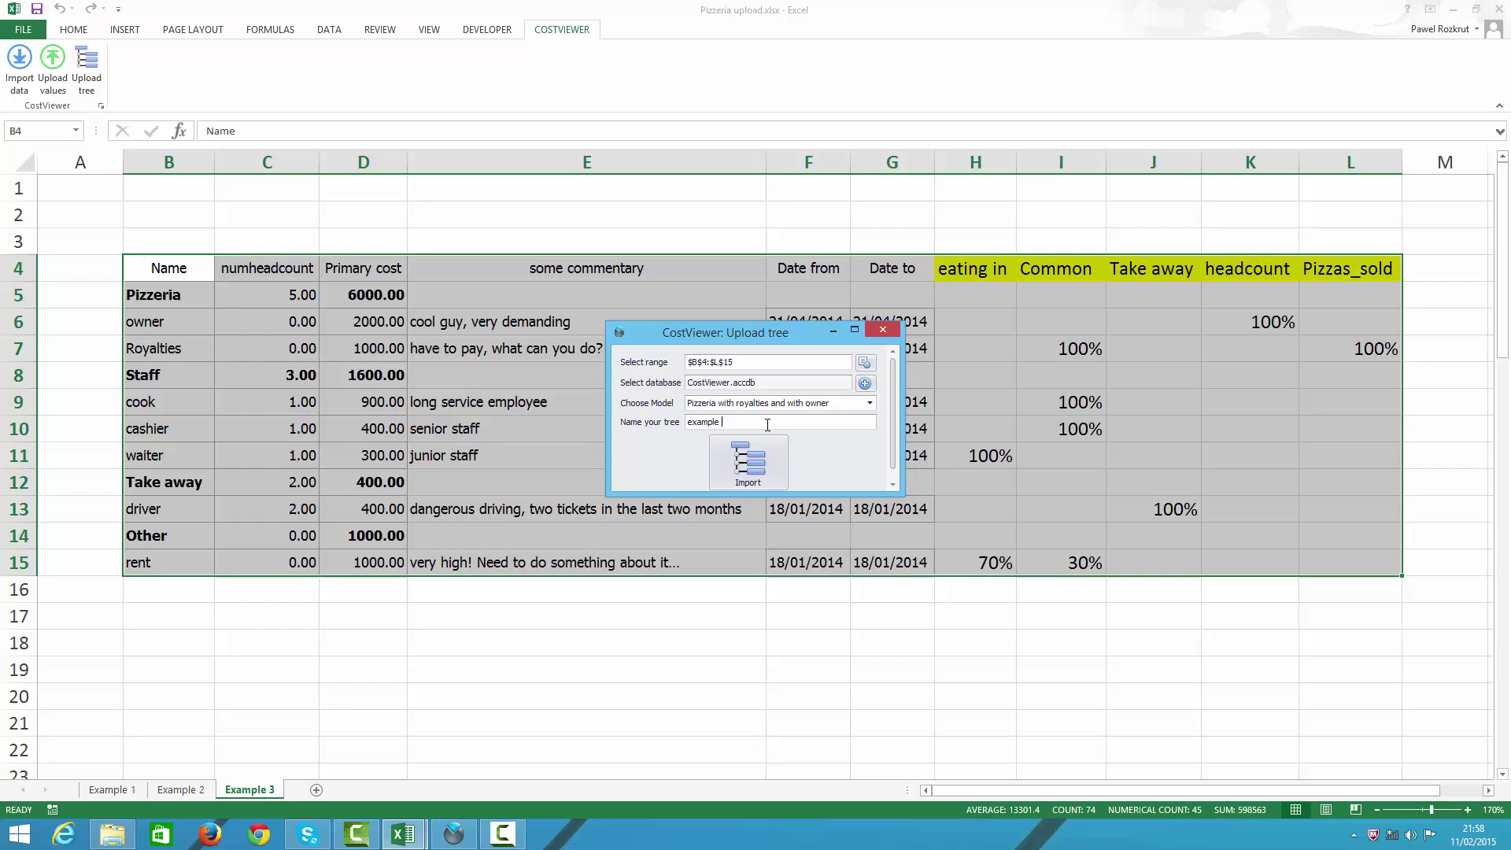
left_click(765, 468)
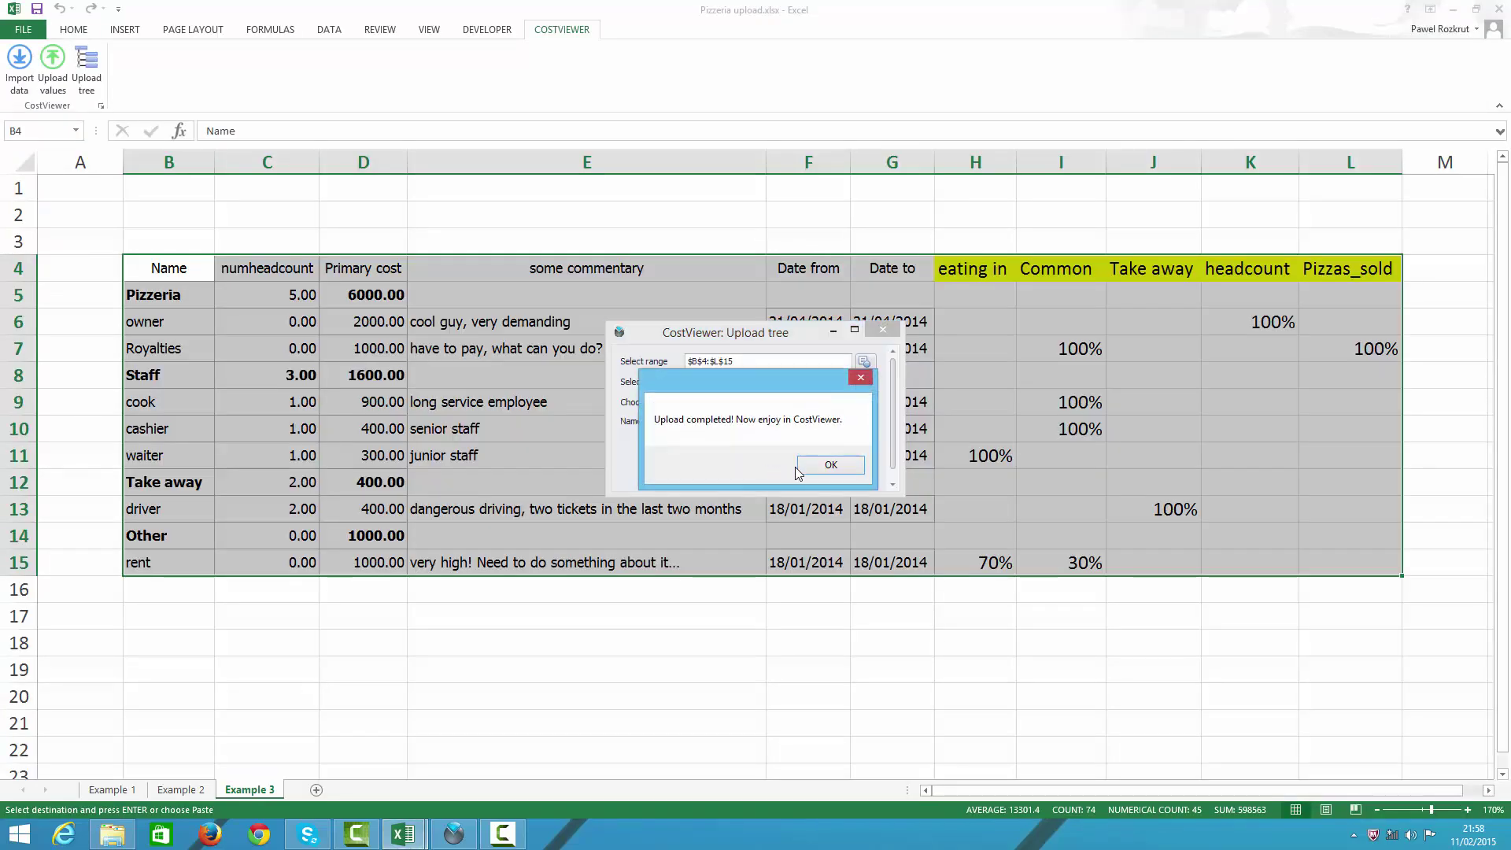
left_click(831, 465)
left_click(882, 330)
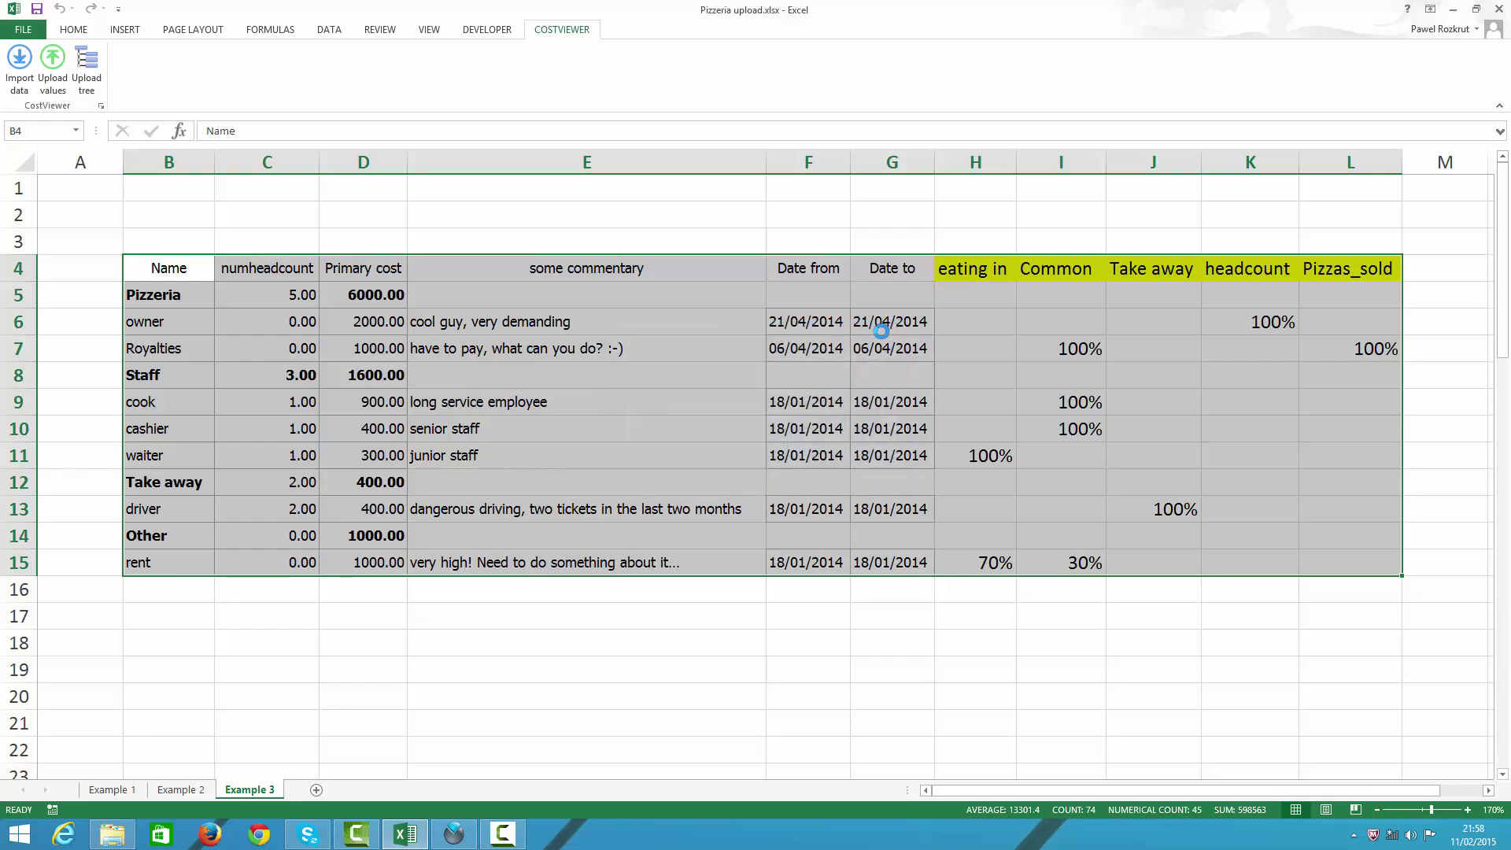
Step: In CostViewer, save the current example 2 tree
key("alt+Tab")
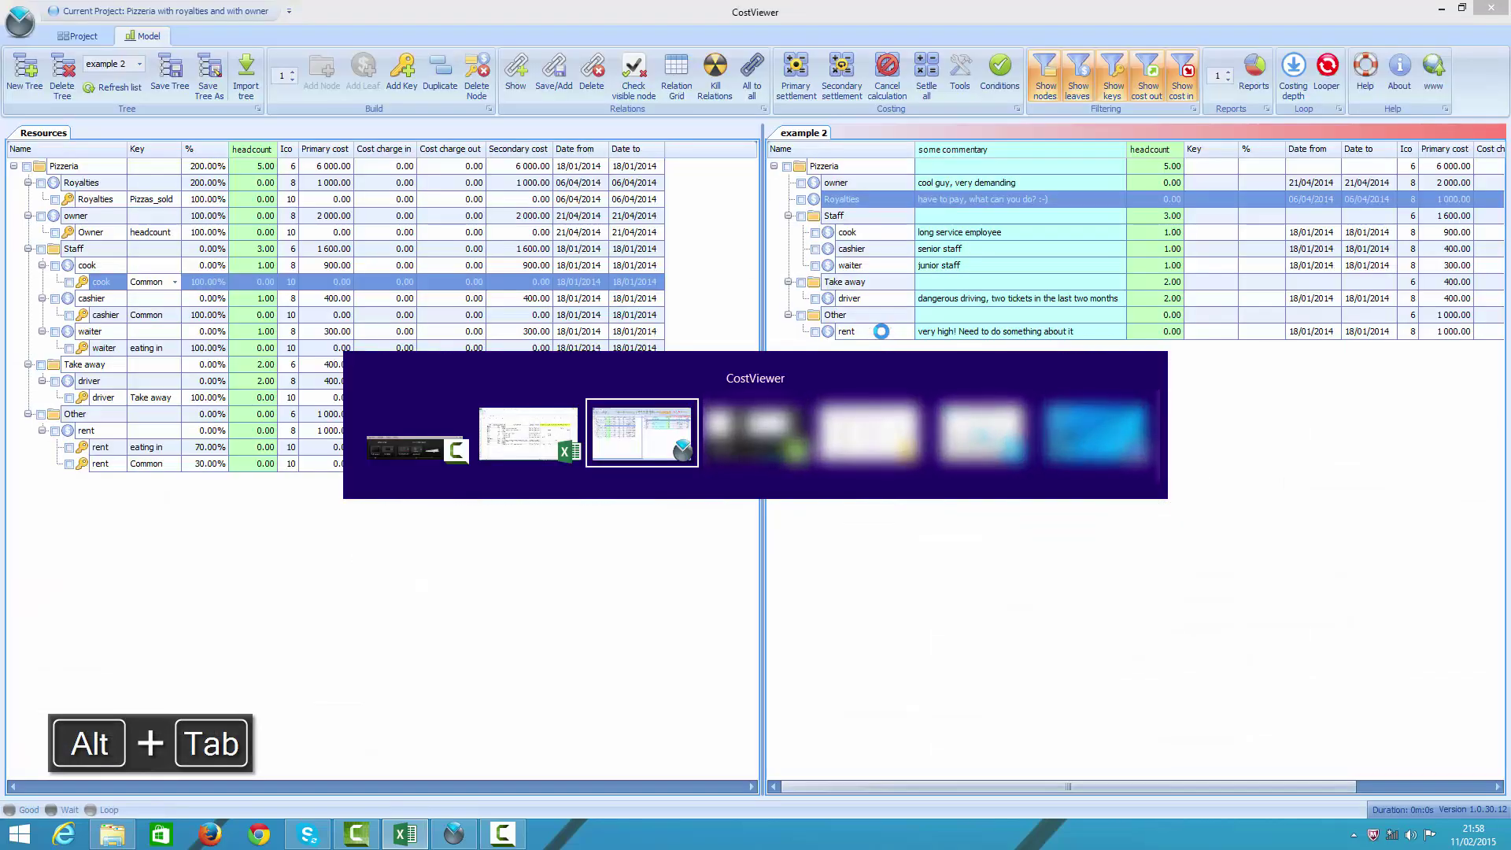
left_click(938, 215)
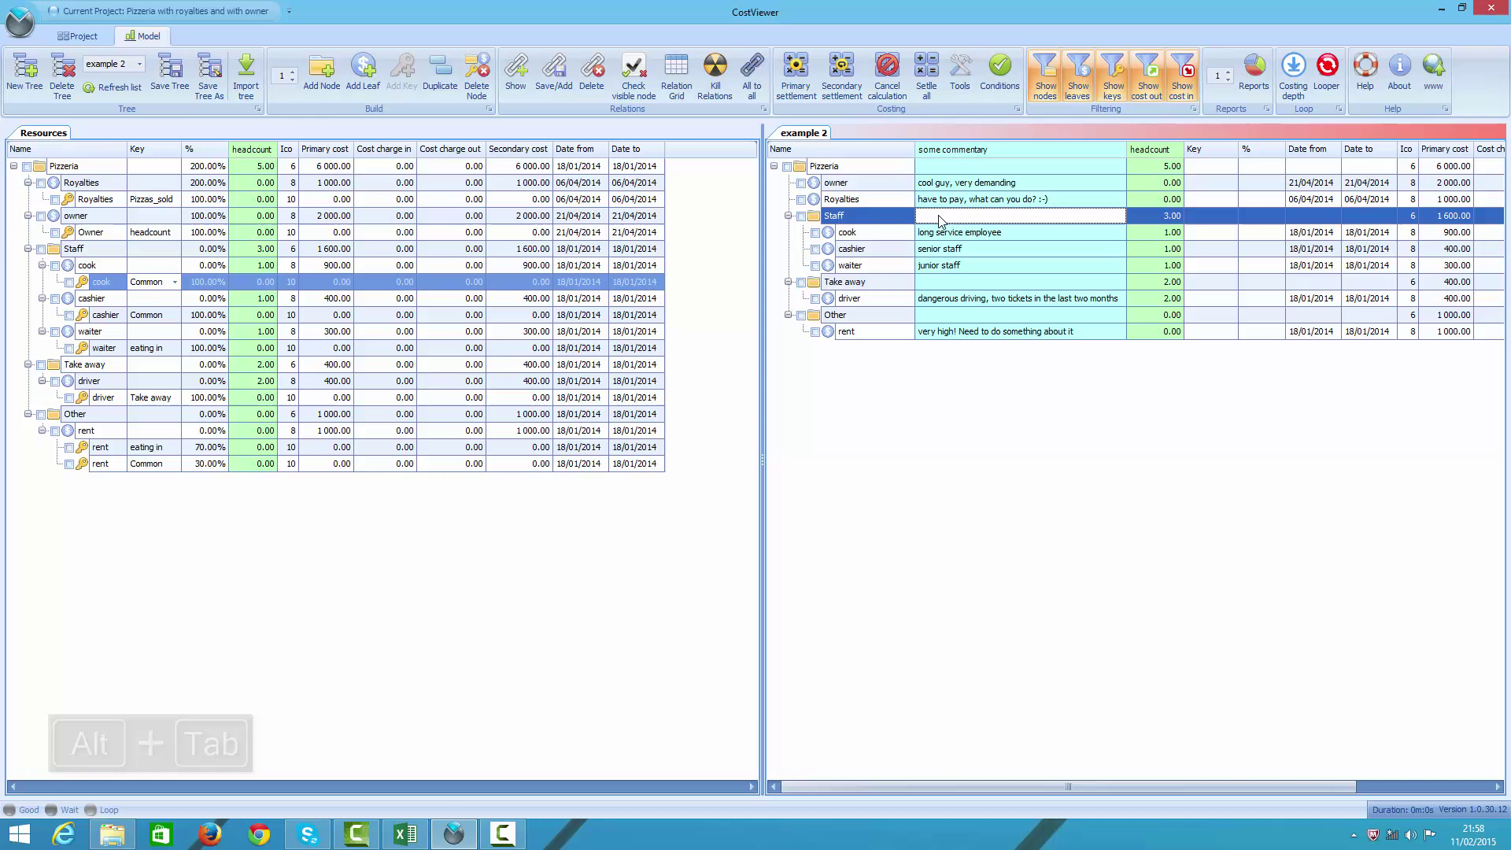
key("ctrl+s")
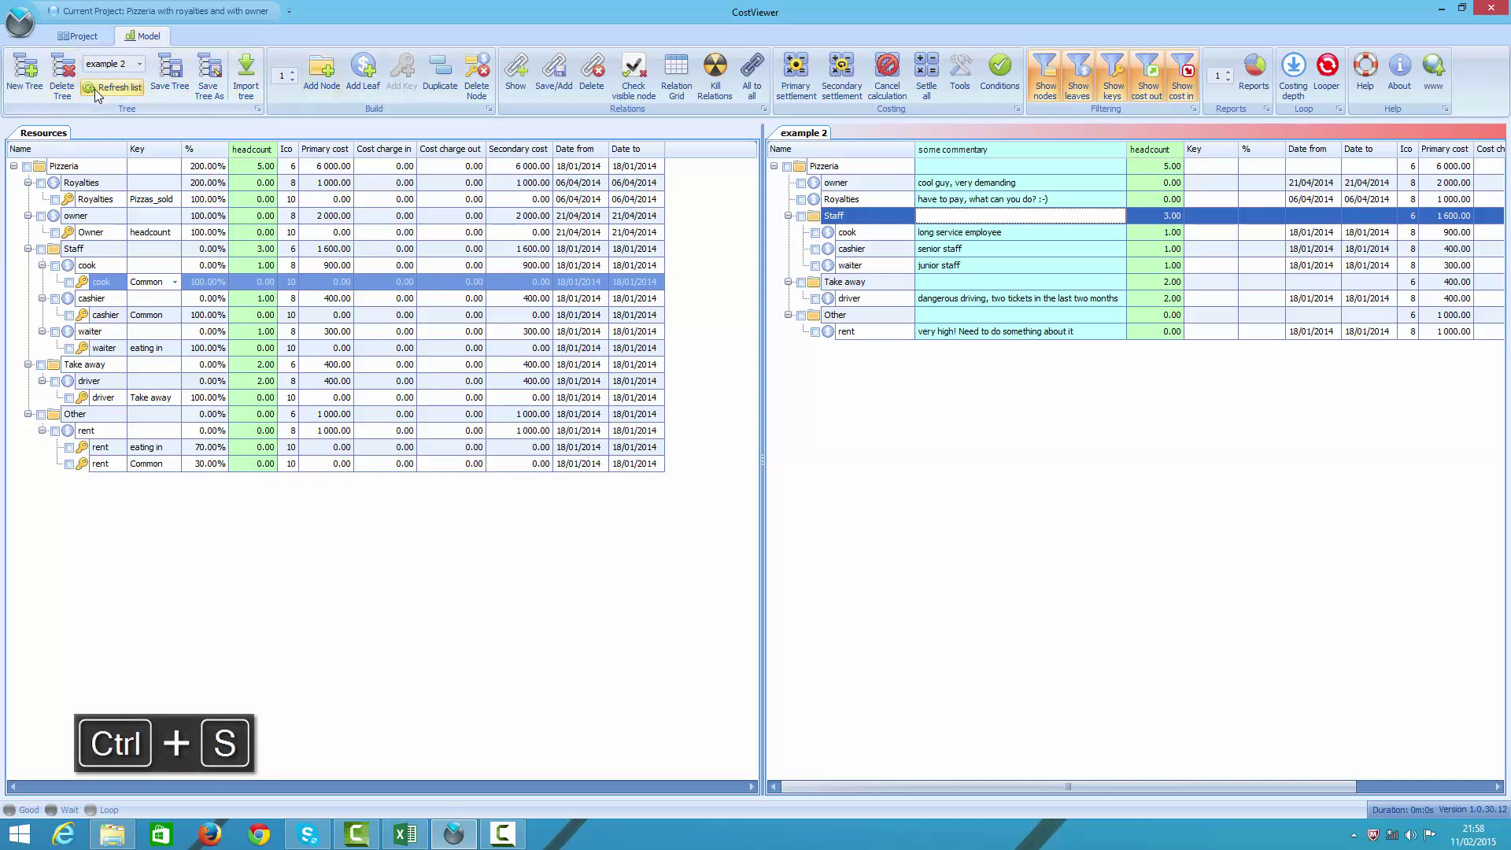
Step: Load the example 3 tree with every branch and key expanded
left_click(119, 66)
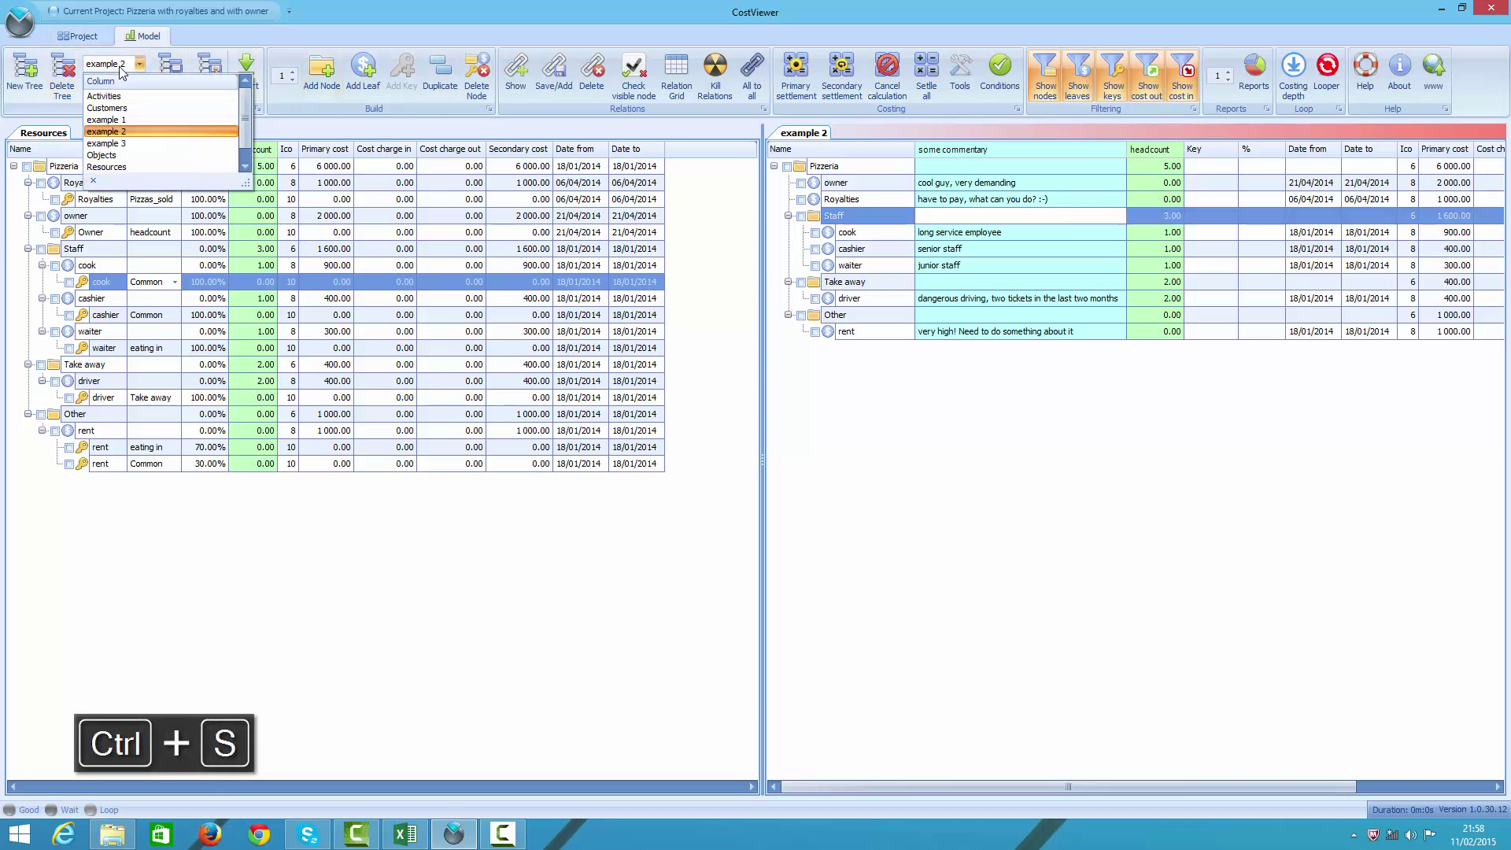
left_click(119, 129)
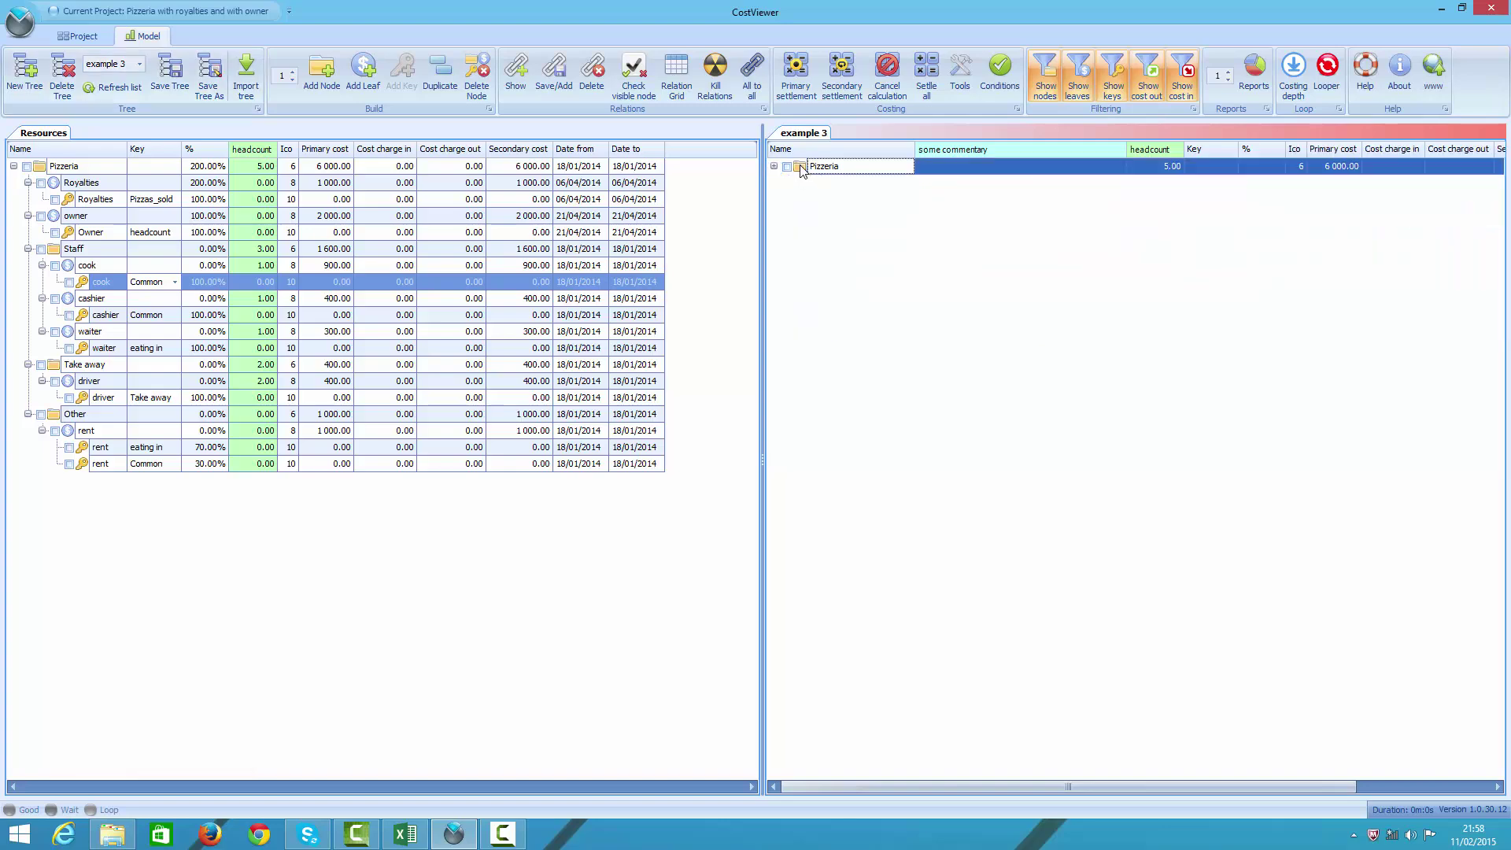
key("ctrl+shift+Right")
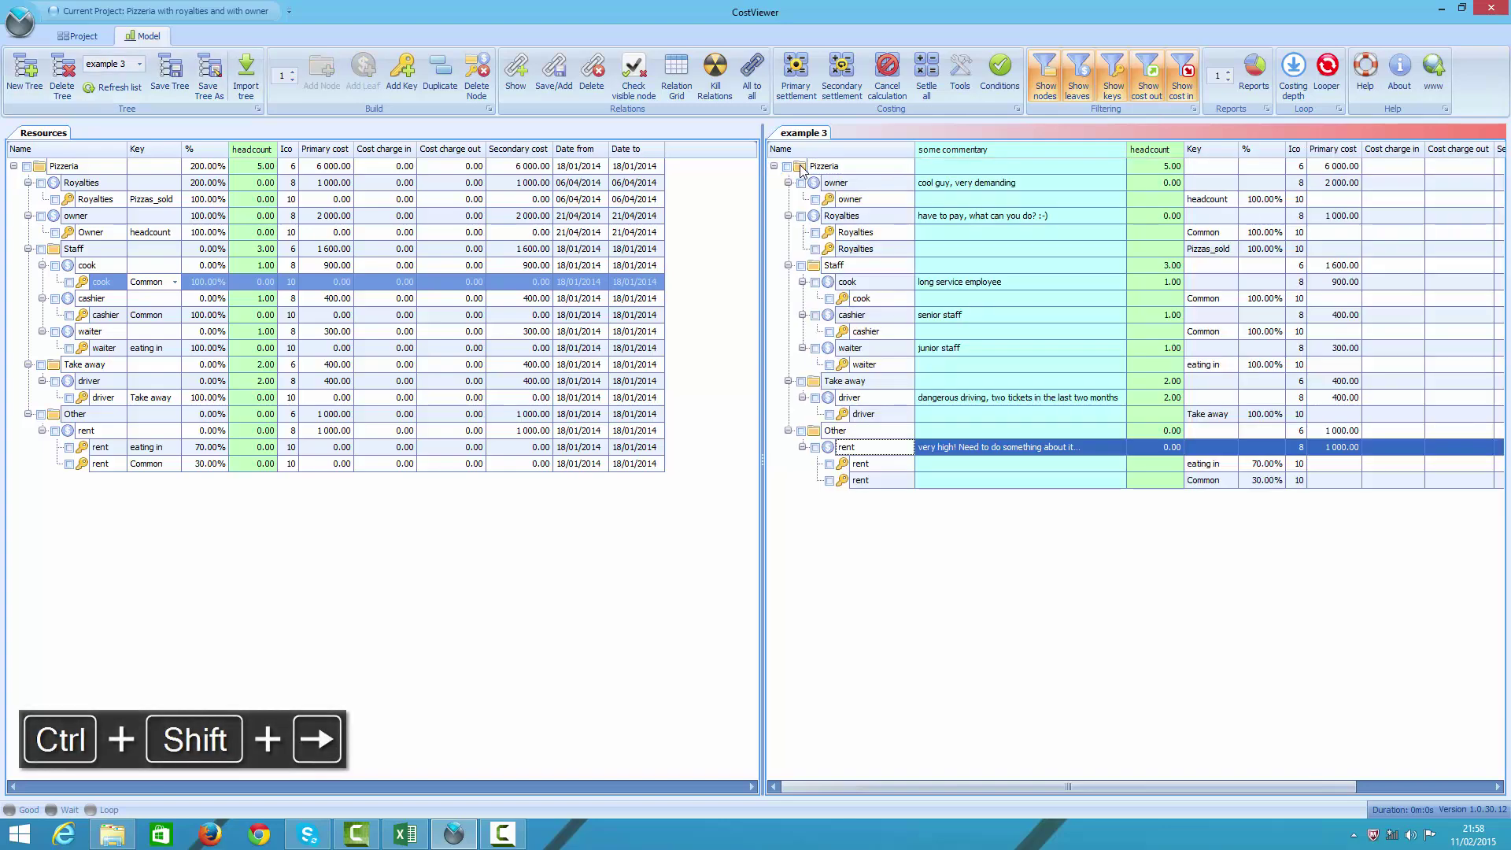
key("alt+Tab")
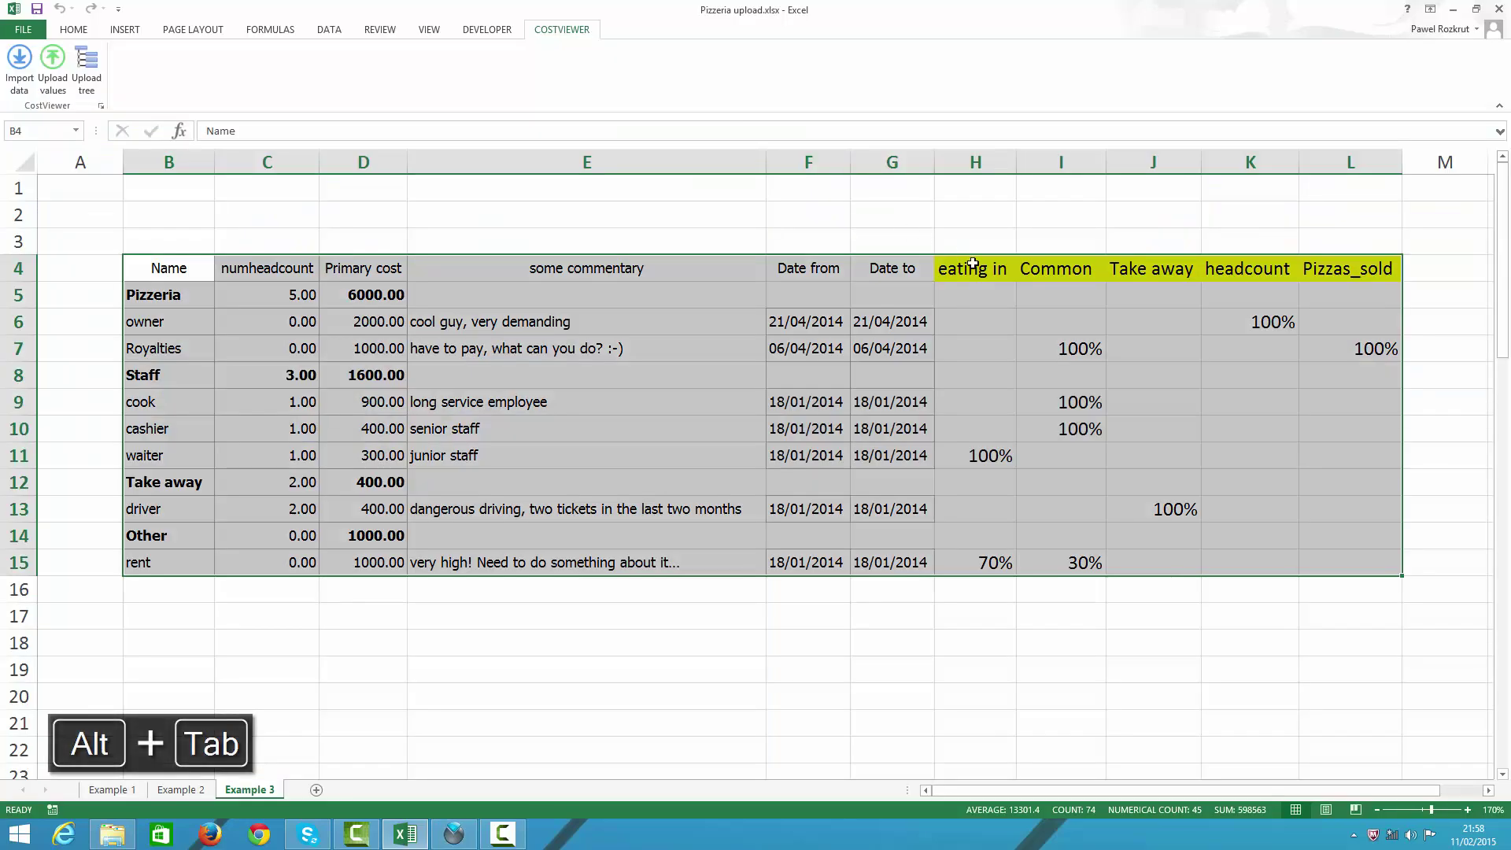
Step: Compare the Royalties Common (I7) and Pizzas_sold (L7) percentages against the CostViewer tree
left_click(1055, 348)
left_click(1324, 353)
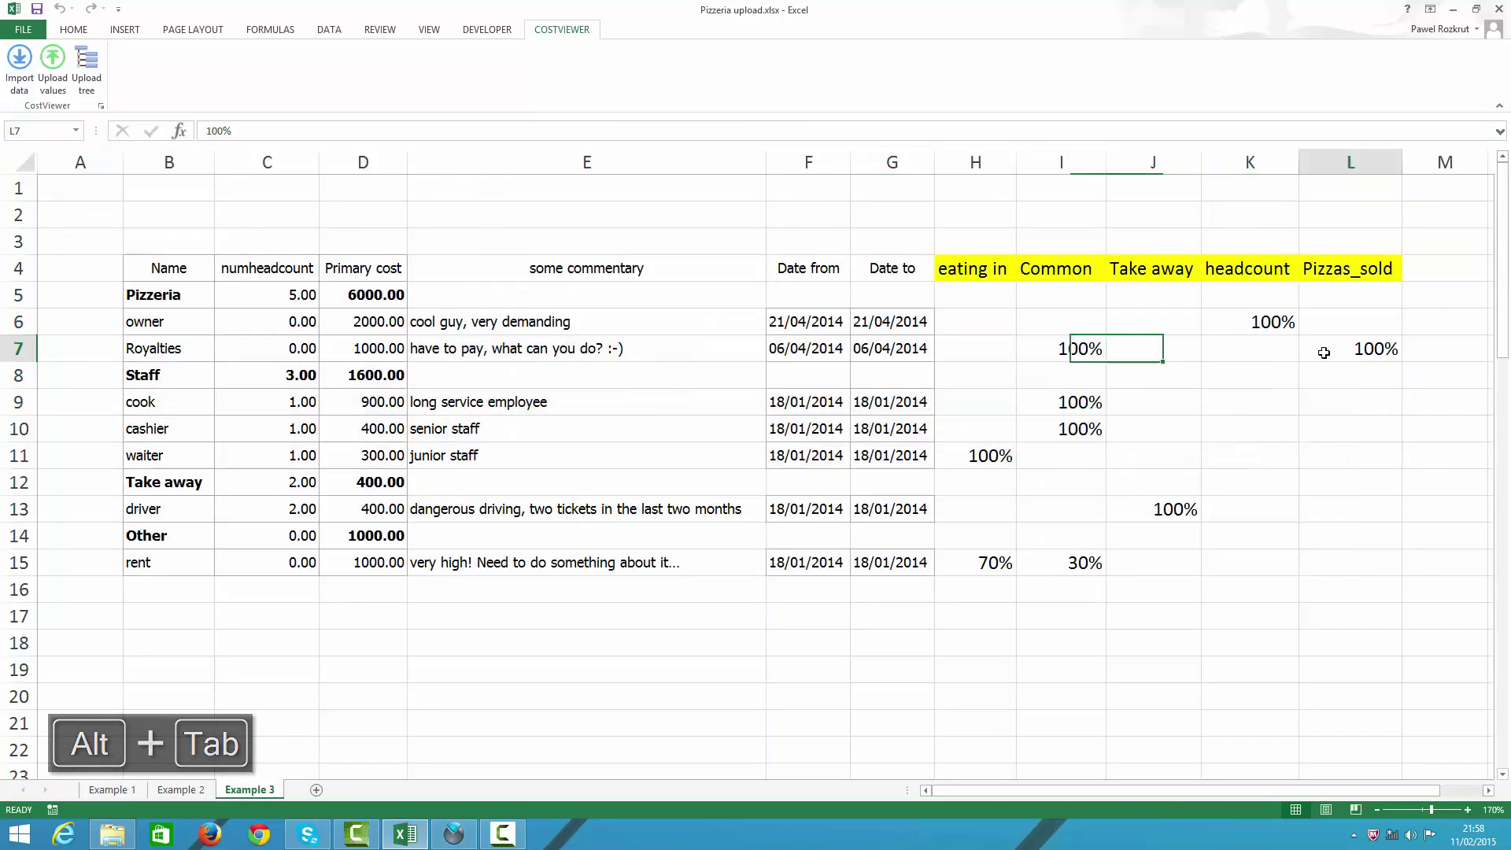
key("alt+Tab")
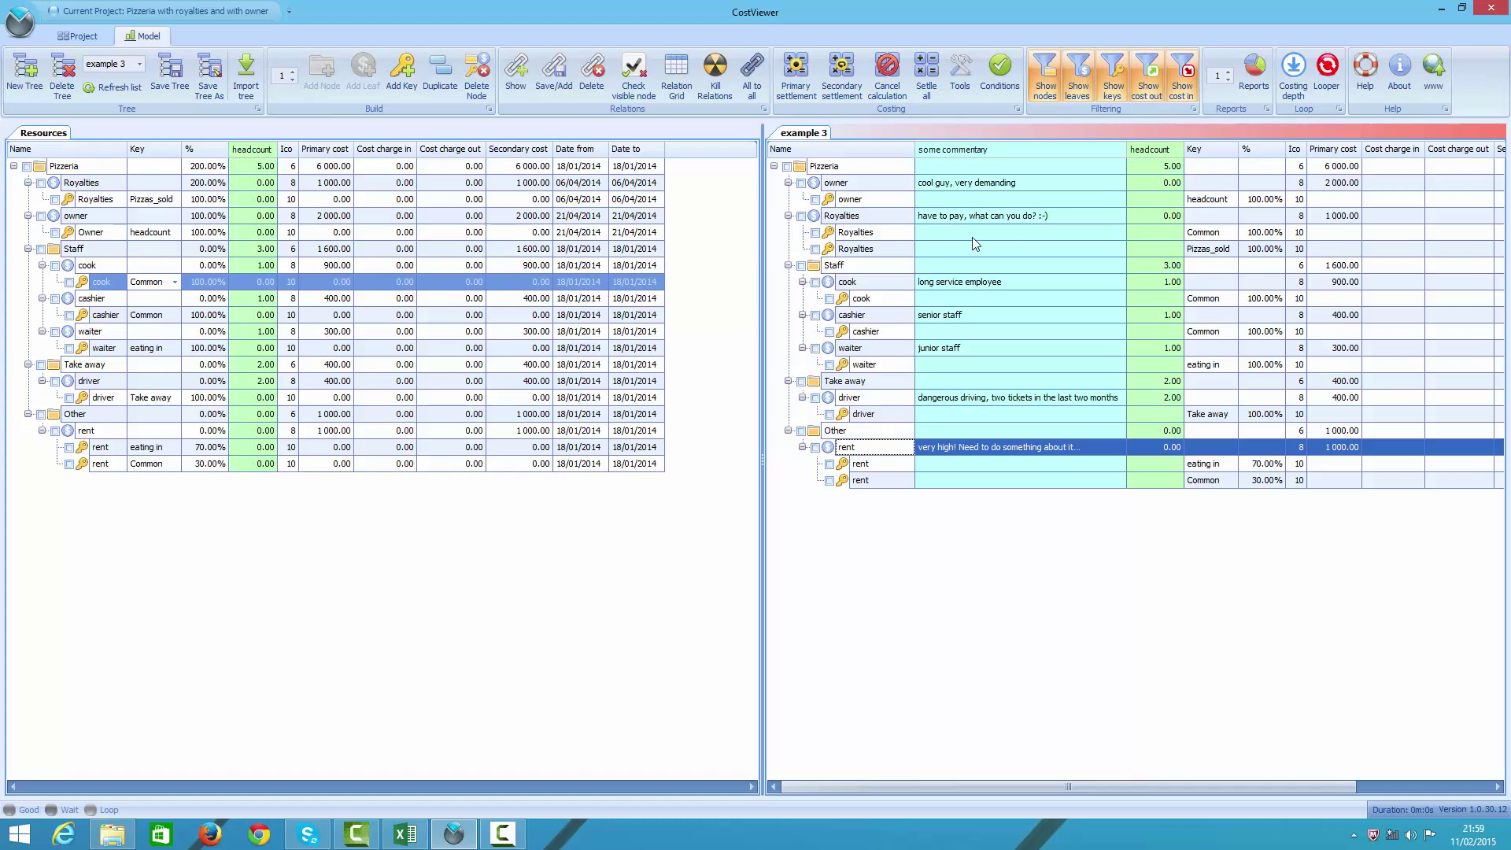
Step: Delete the Common key from Royalties, leaving only Pizzas_sold, and move Royalties above owner under Pizzeria
left_click(870, 233)
key("ctrl+r")
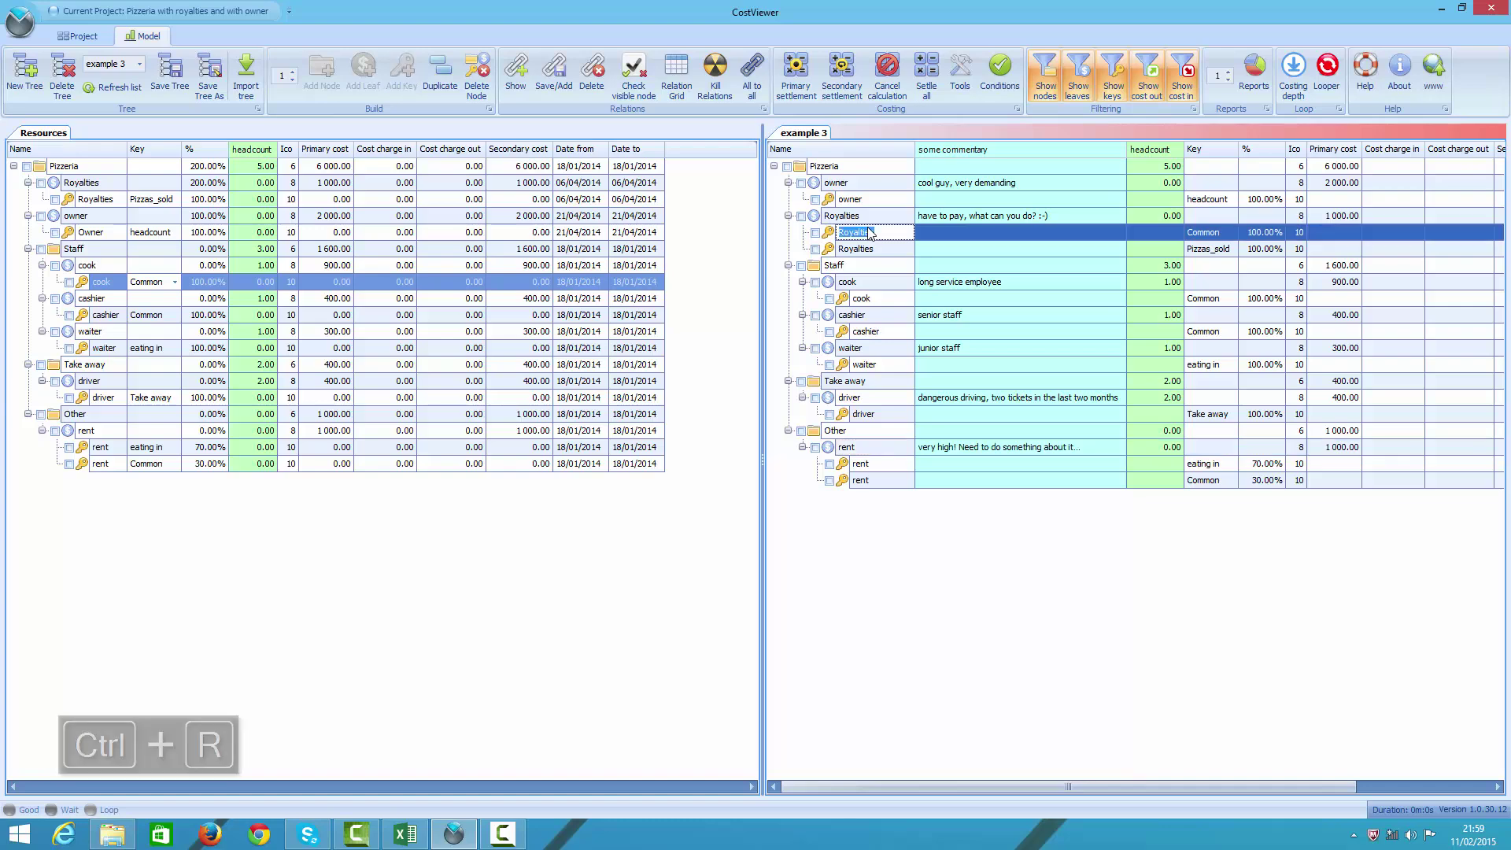
left_click_drag(869, 233, 815, 185)
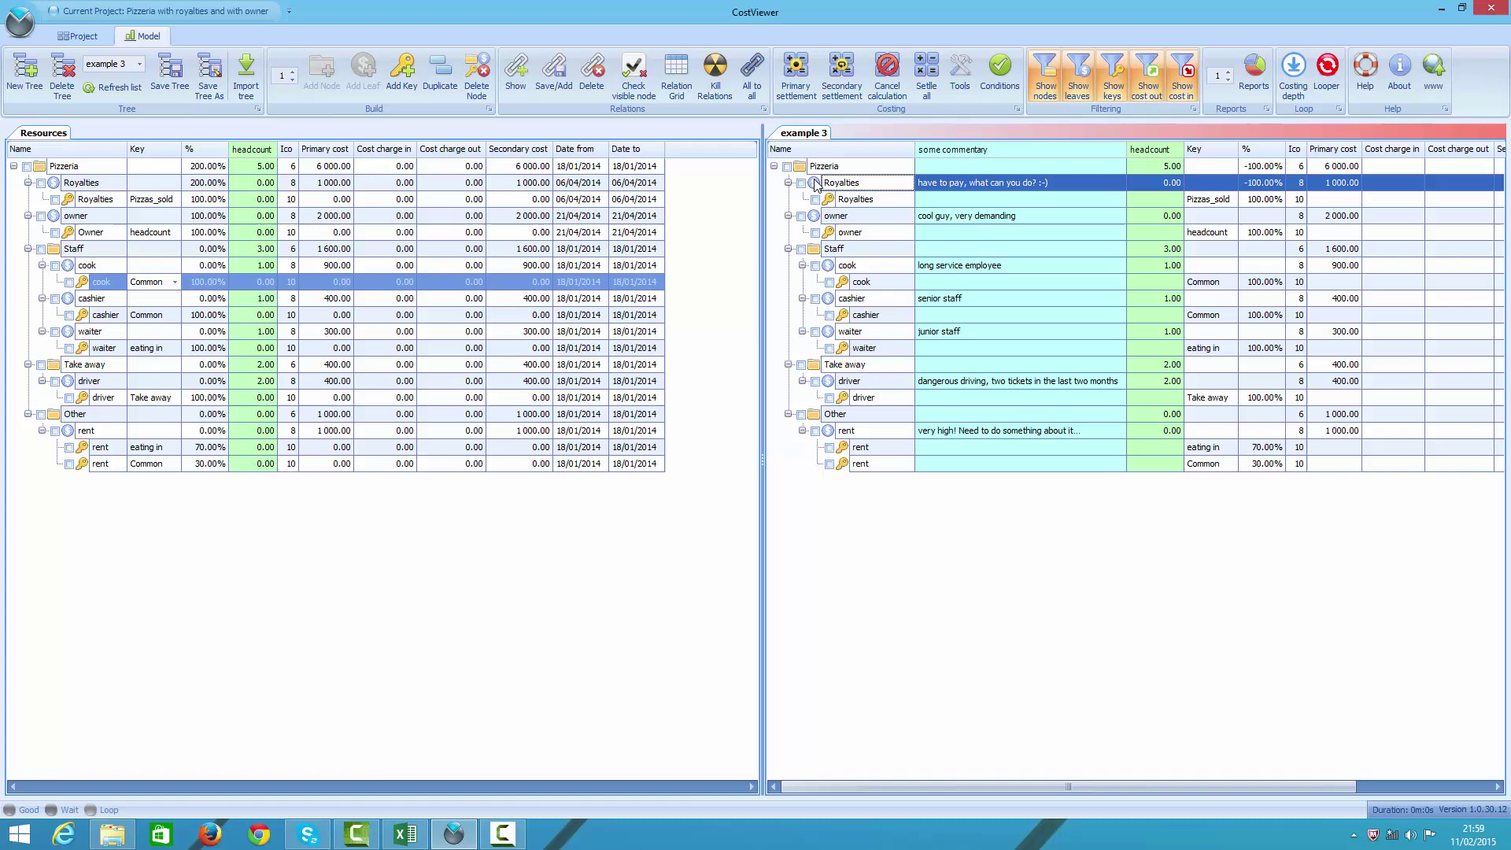